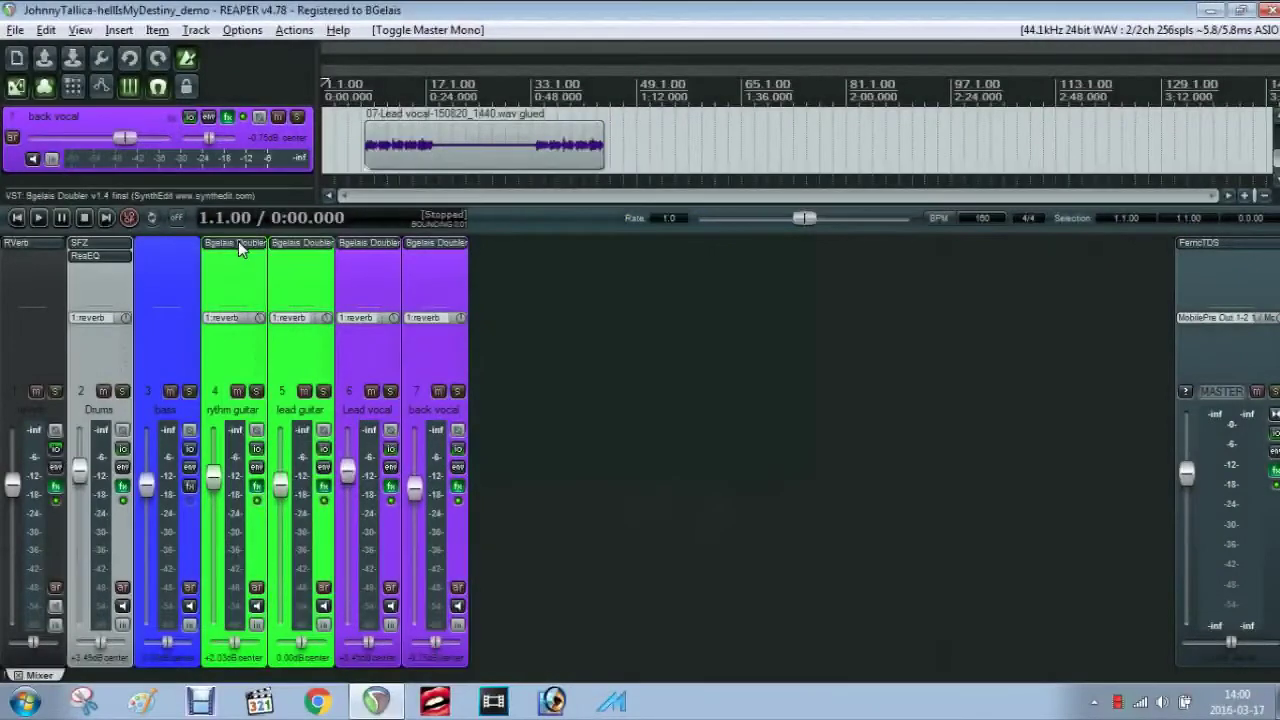
Bypass the Bgelais Doubler on rythm guitar, lead guitar, Lead vocal and back vocal
{"action": "left_click", "coordinate": [238, 243], "text": "shift"}
{"action": "left_click", "coordinate": [300, 243], "text": "shift"}
{"action": "left_click", "coordinate": [370, 242], "text": "shift"}
{"action": "left_click", "coordinate": [435, 242], "text": "shift"}
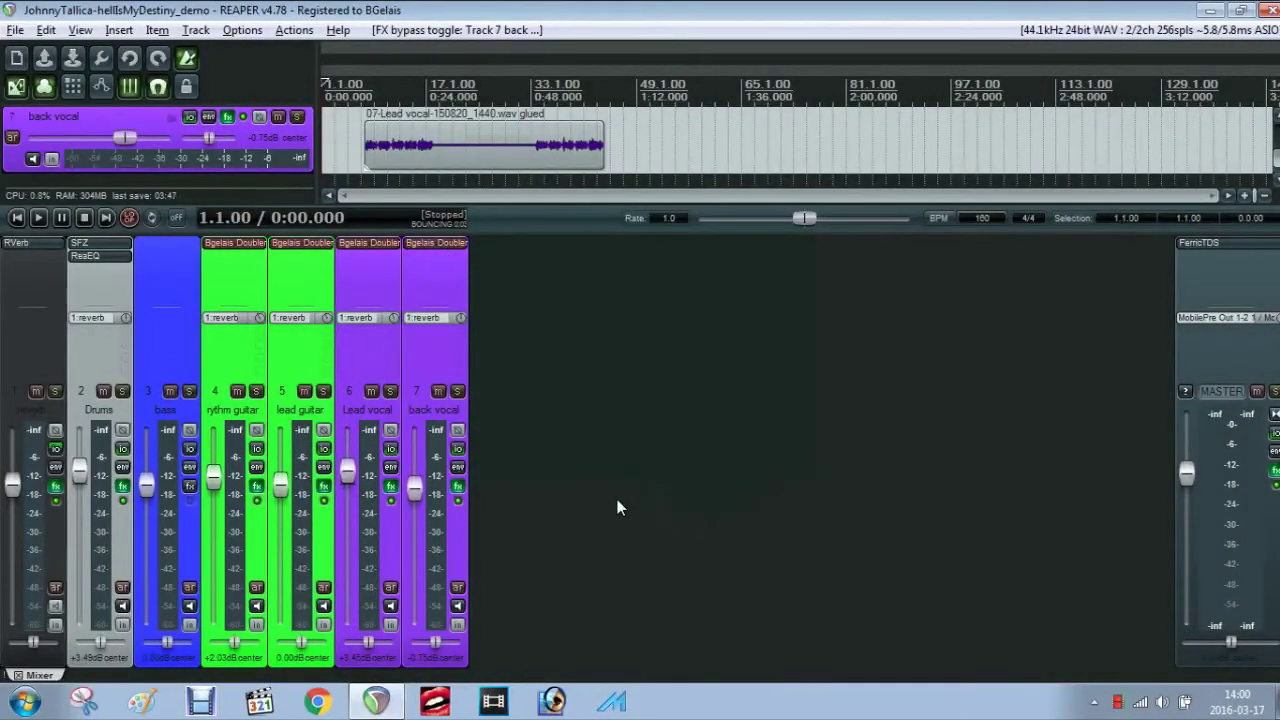
{"action": "left_click", "coordinate": [226, 246]}
{"action": "left_click", "coordinate": [228, 248]}
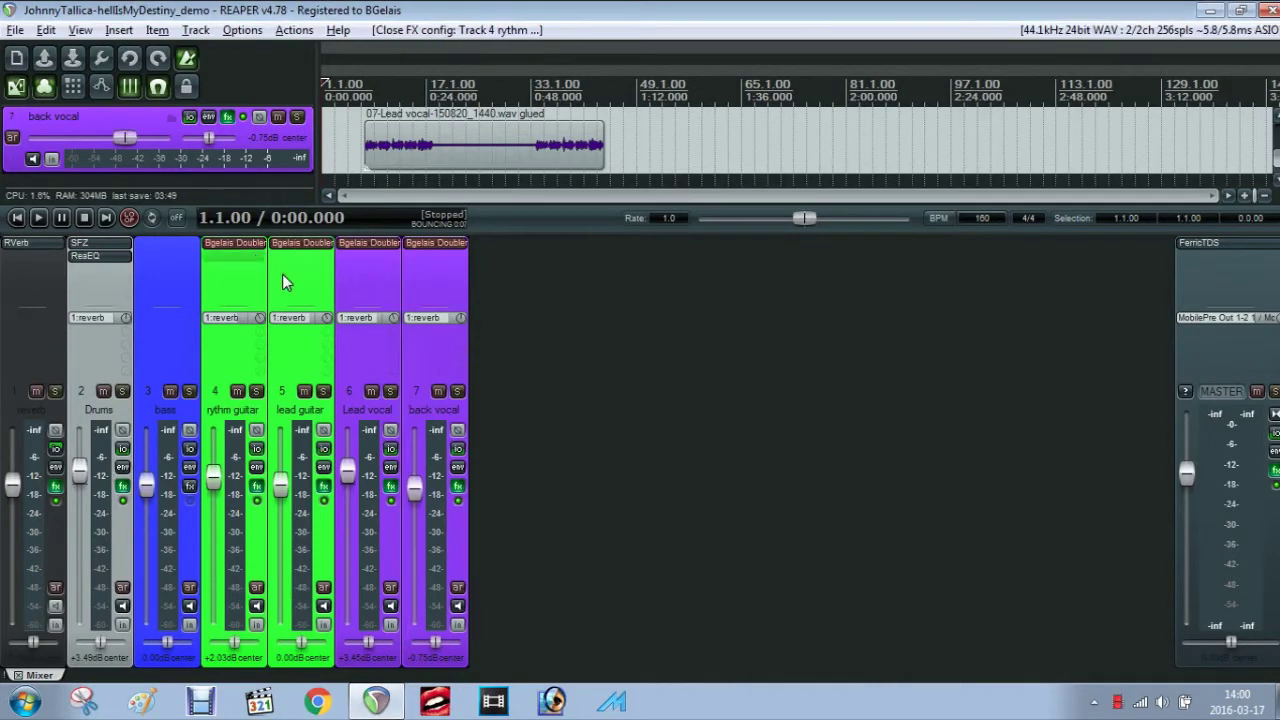
Mute the reverb track, play the project, then stop back at the start
{"action": "left_click", "coordinate": [36, 392]}
{"action": "key", "text": "space"}
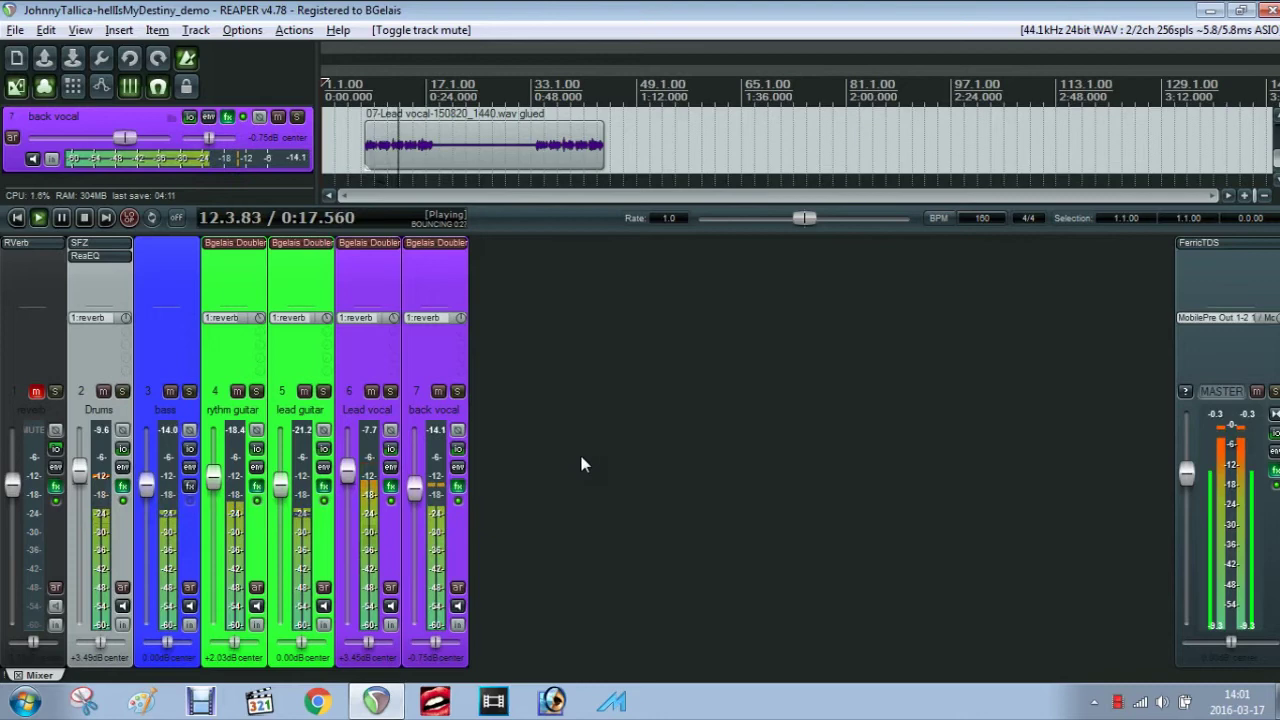
{"action": "left_click", "coordinate": [15, 30]}
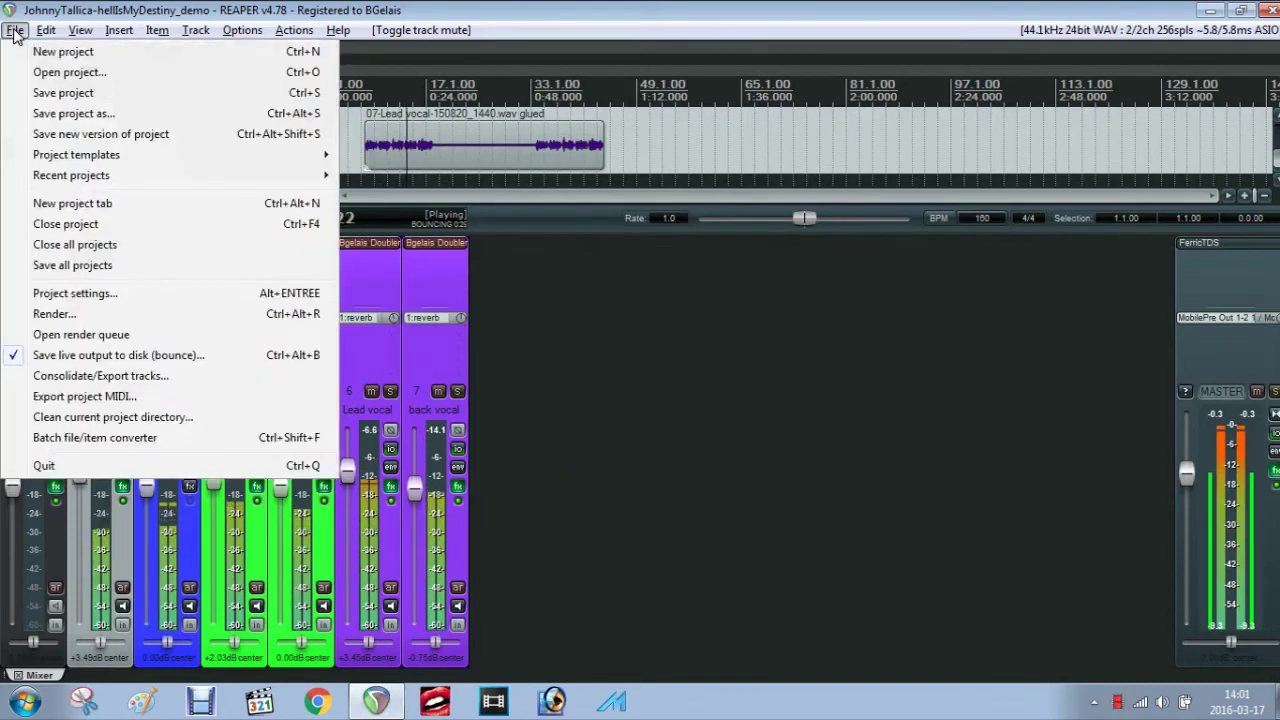
{"action": "left_click", "coordinate": [15, 30]}
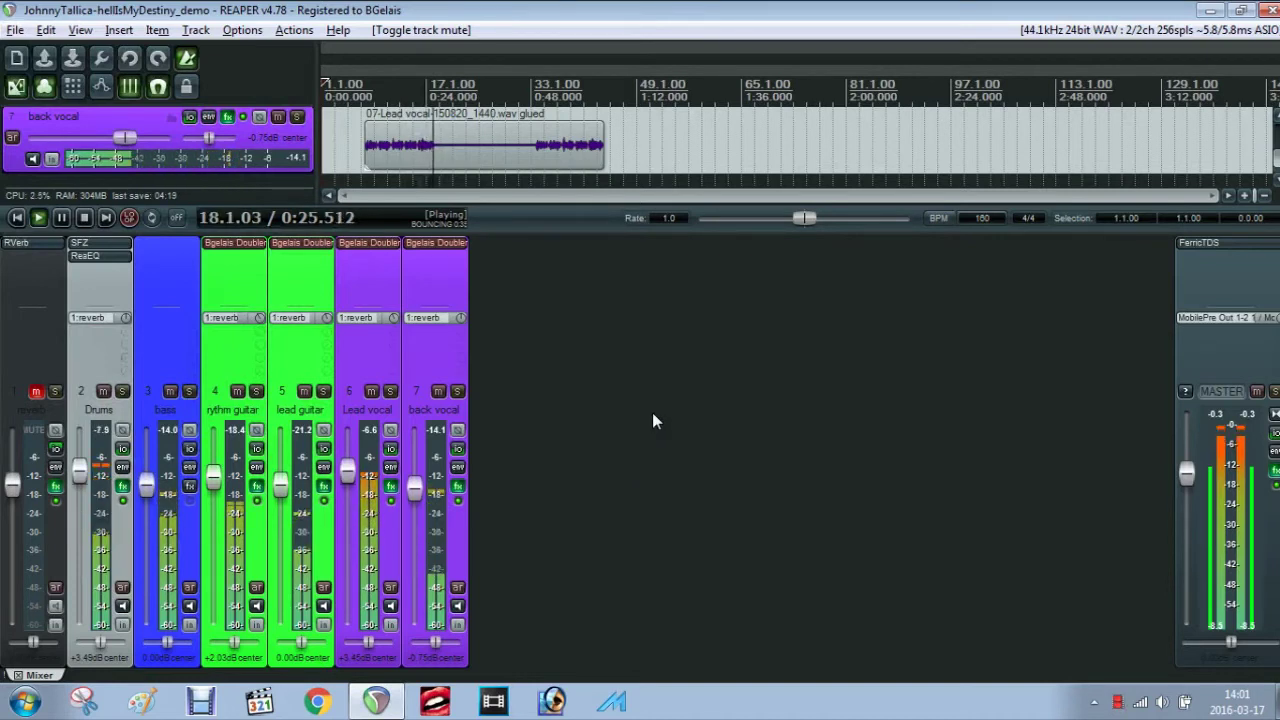
{"action": "key", "text": "space"}
Solo the rythm guitar and re-enable its Doubler during playback
{"action": "left_click", "coordinate": [256, 391]}
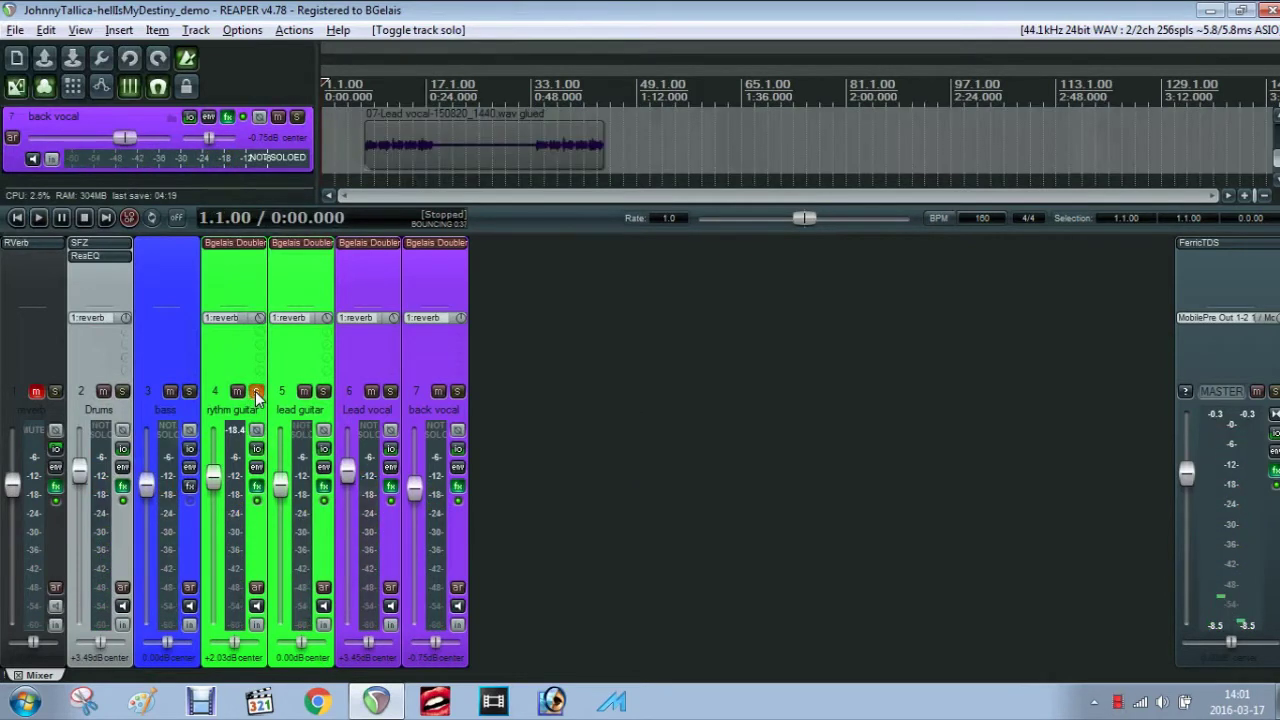
{"action": "key", "text": "space"}
{"action": "left_click", "coordinate": [248, 245]}
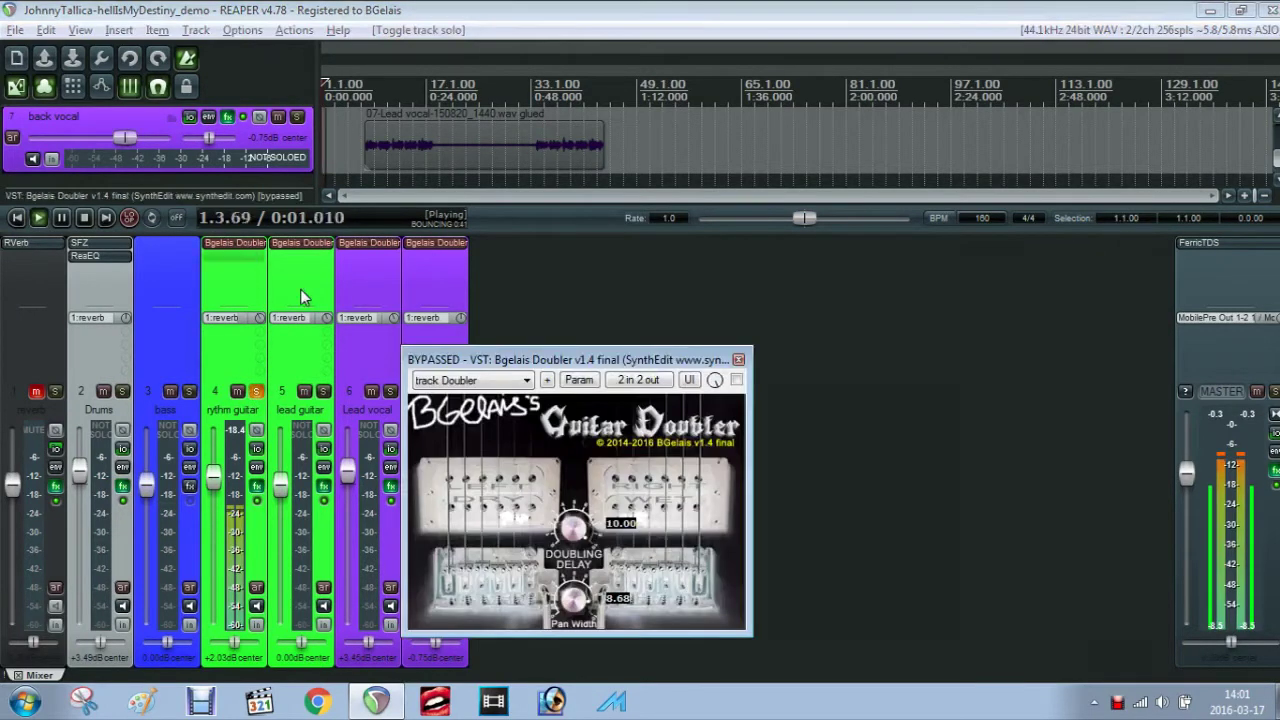
{"action": "left_click_drag", "start_coordinate": [524, 360], "coordinate": [606, 290]}
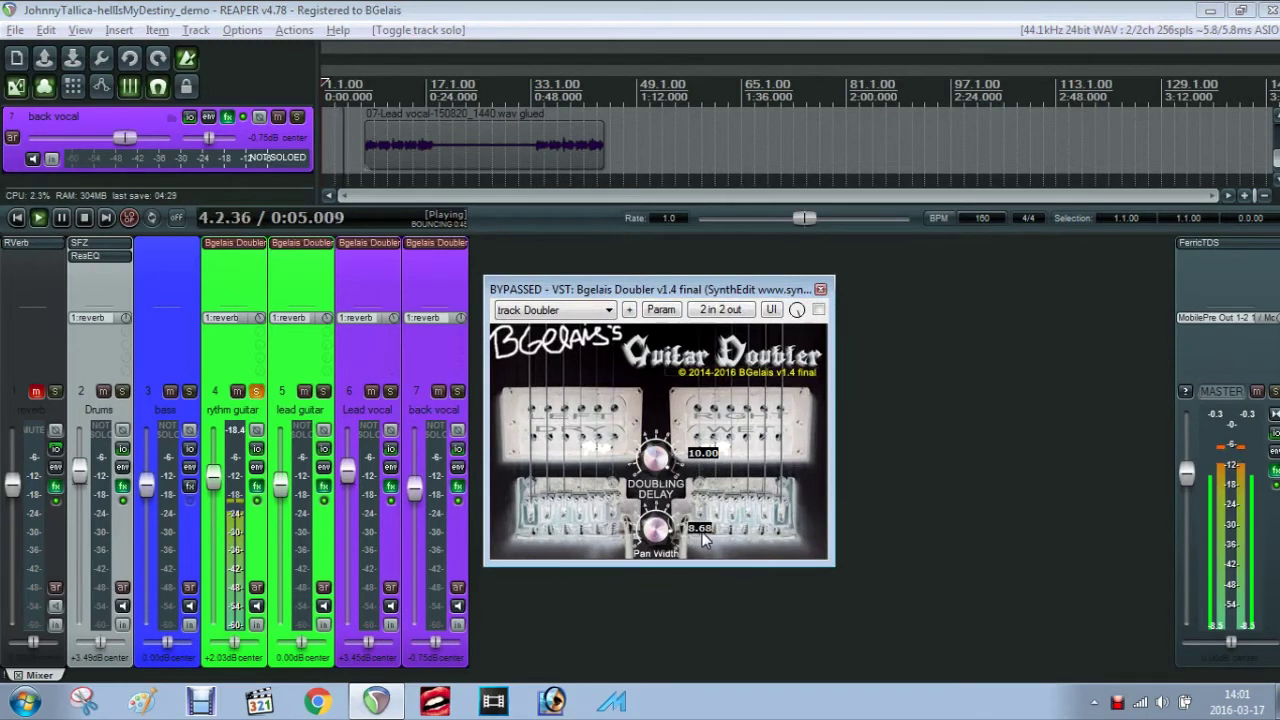
{"action": "left_click", "coordinate": [818, 309]}
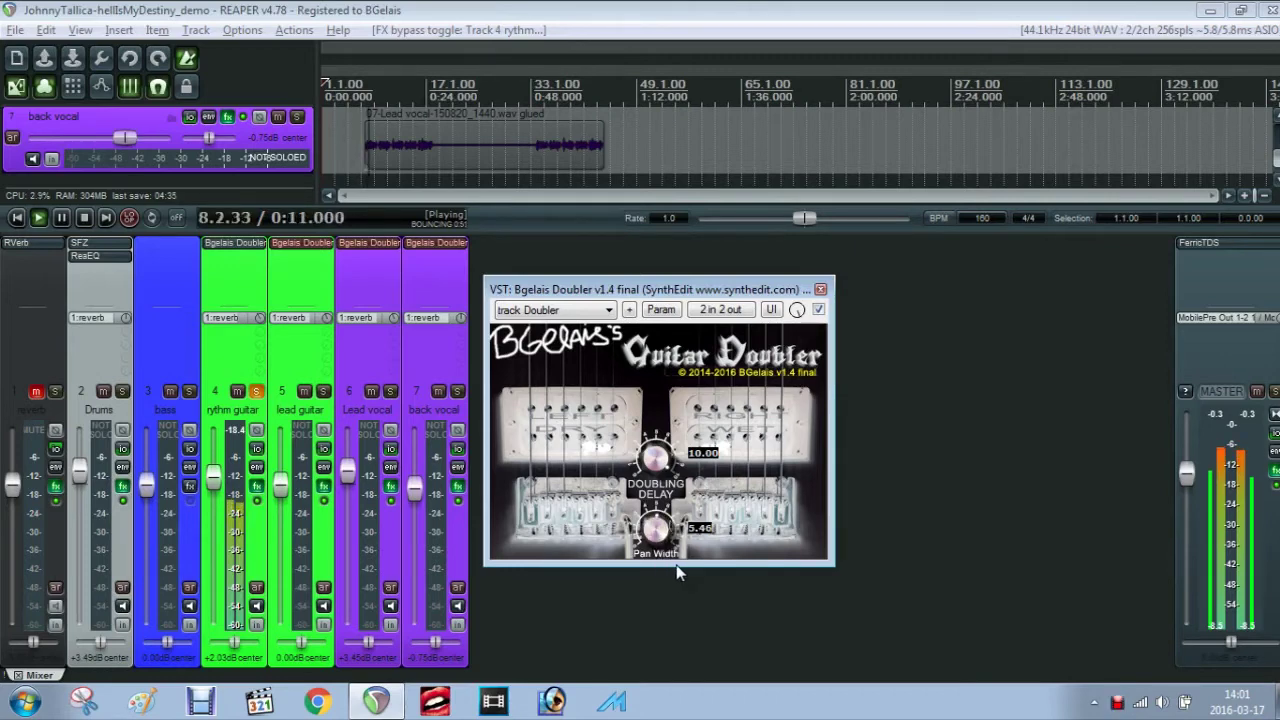
Lower the Doubler's Pan Width, keep the track Doubler preset, then close the window and stop
{"action": "left_click_drag", "start_coordinate": [655, 530], "coordinate": [578, 528]}
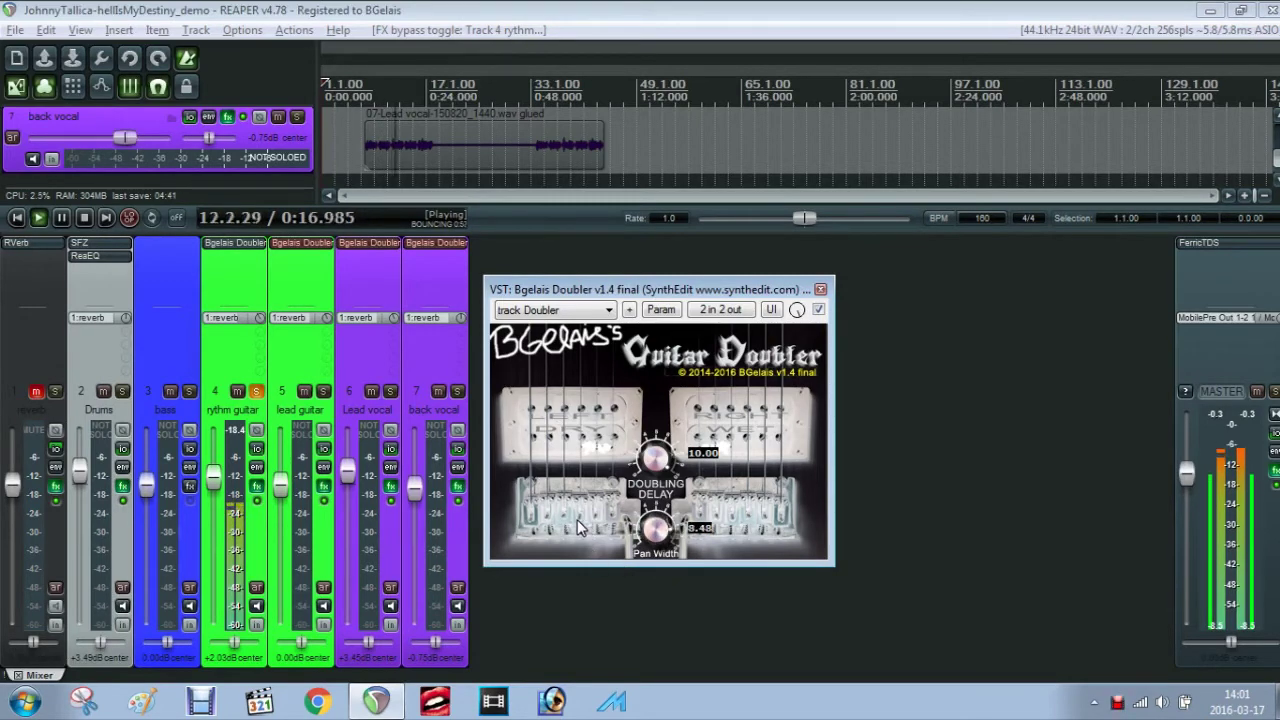
{"action": "left_click", "coordinate": [610, 311]}
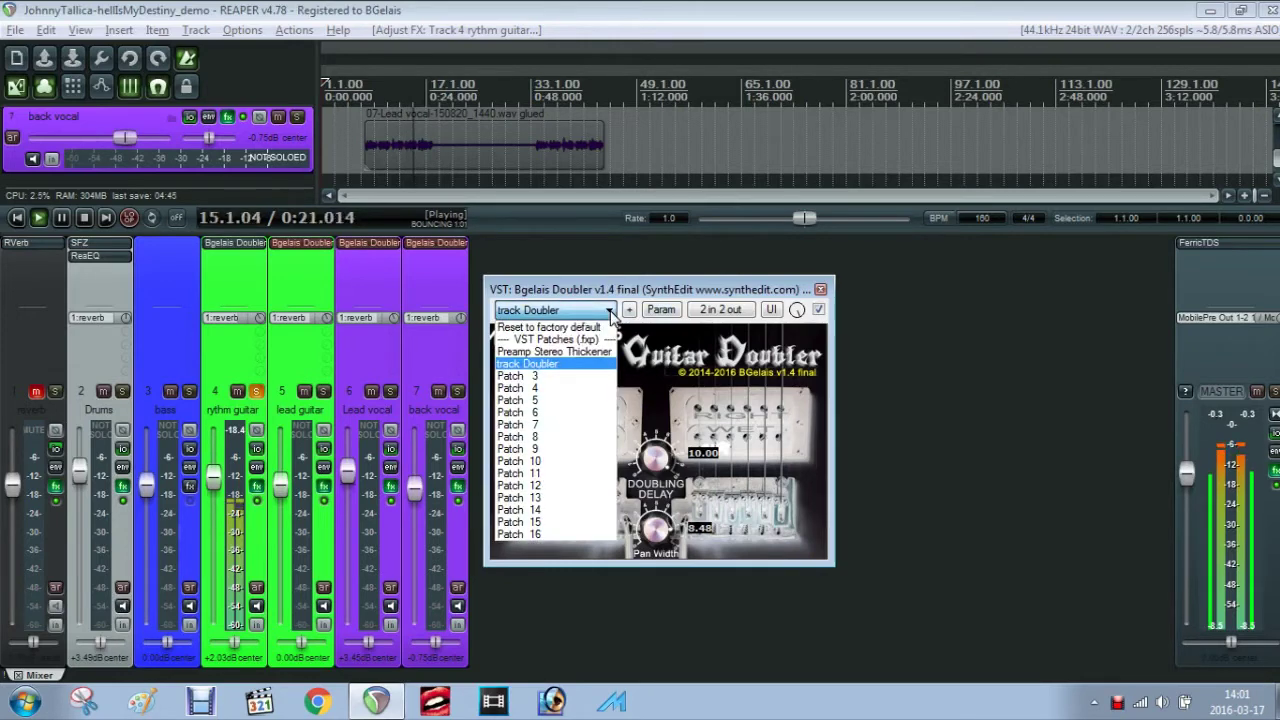
{"action": "left_click", "coordinate": [610, 311]}
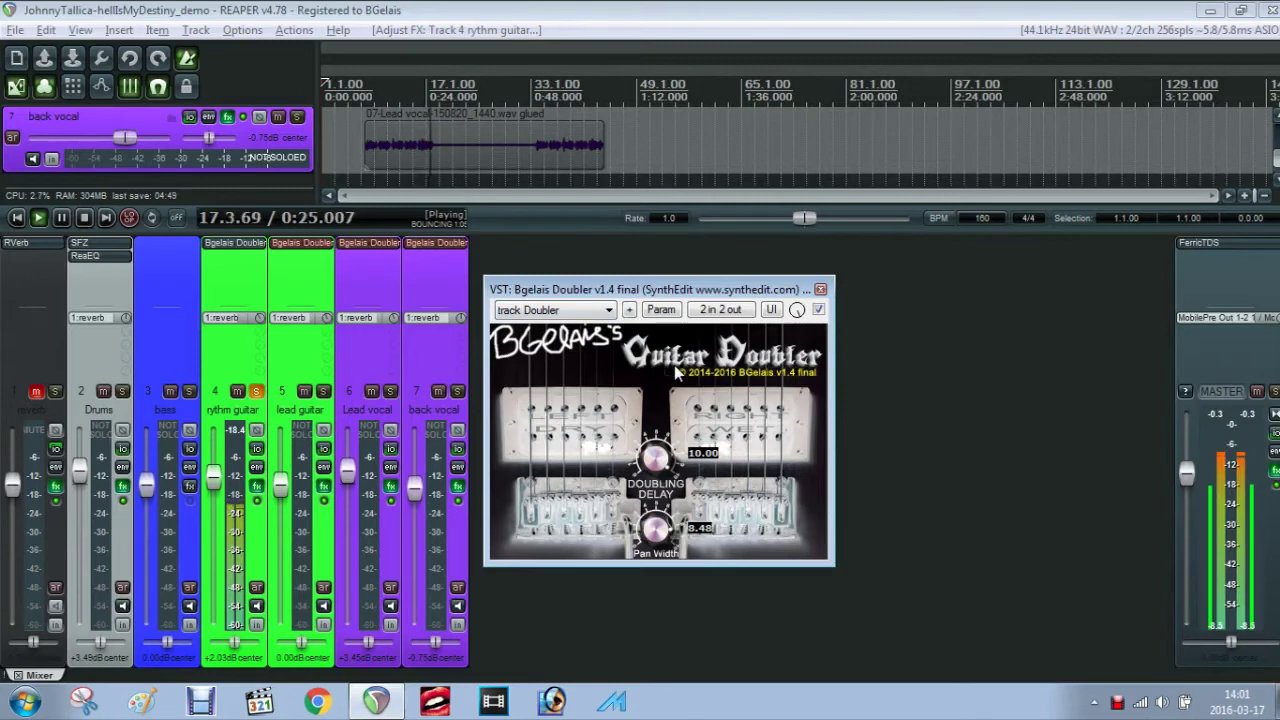
{"action": "left_click", "coordinate": [820, 291]}
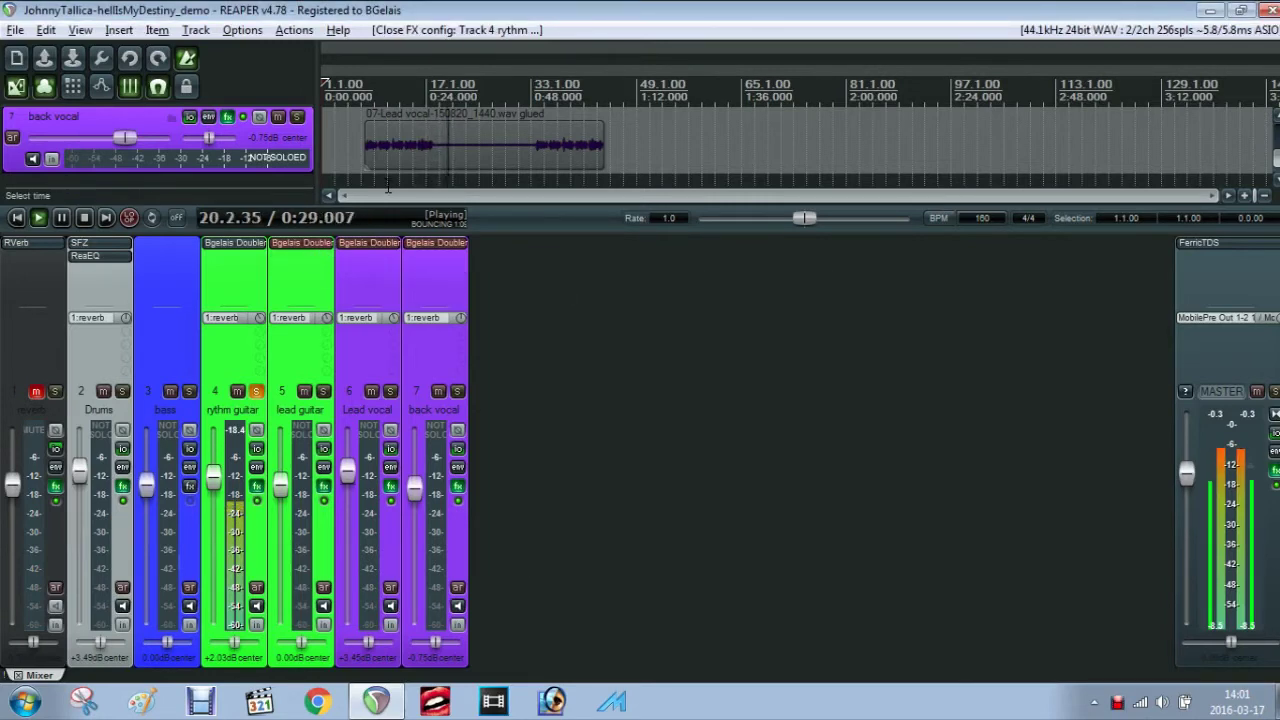
{"action": "key", "text": "space"}
{"action": "left_click", "coordinate": [368, 158]}
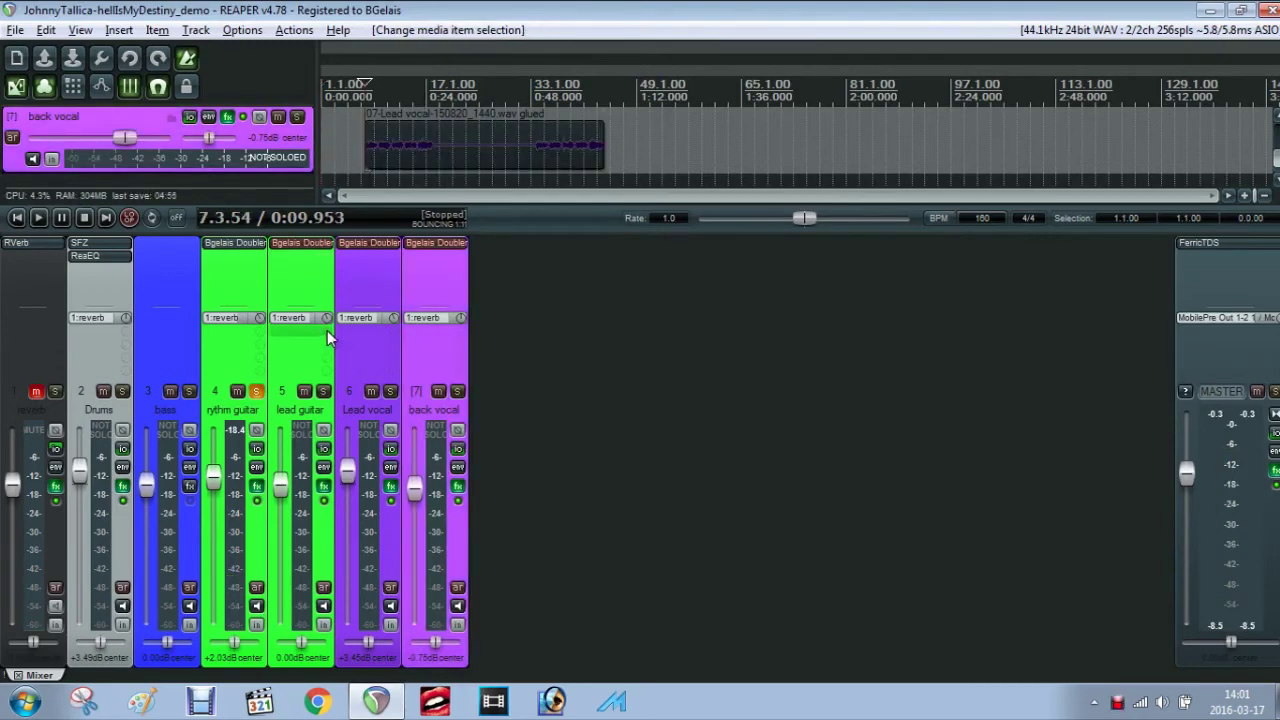
Re-enable the lead guitar's Doubler, then solo lead guitar and unsolo rythm guitar
{"action": "left_click", "coordinate": [303, 243]}
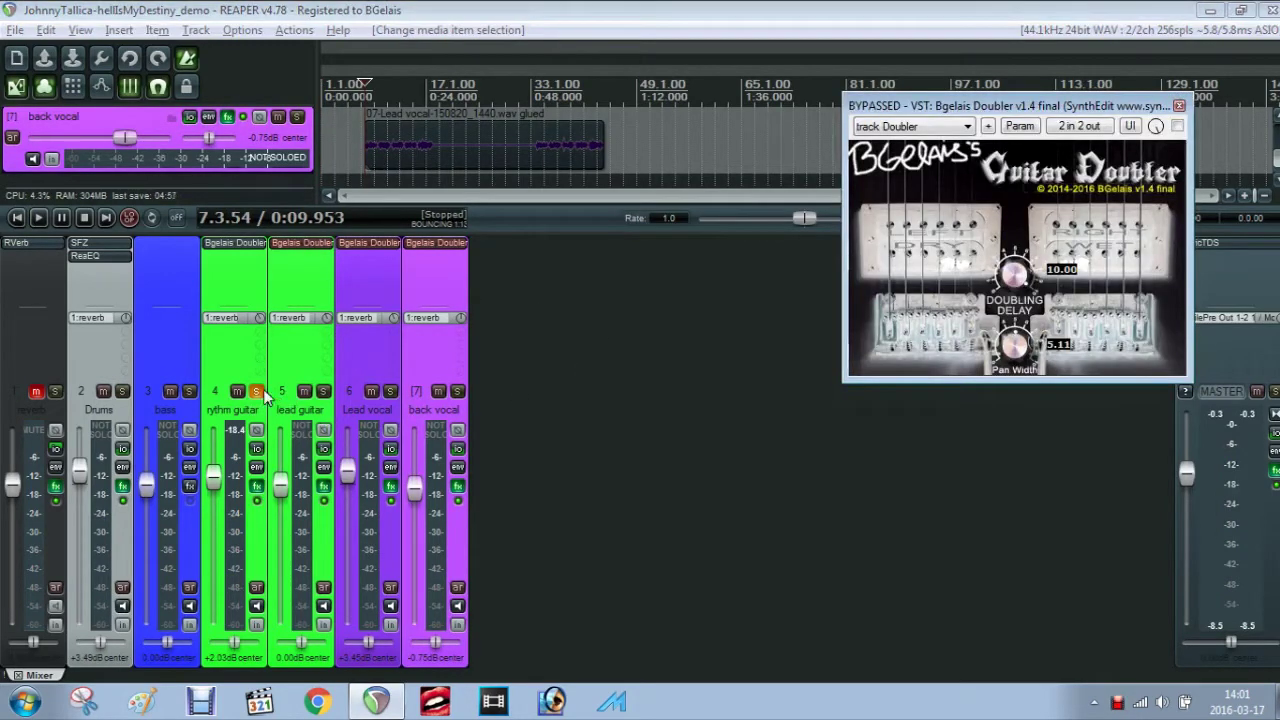
{"action": "left_click", "coordinate": [305, 392]}
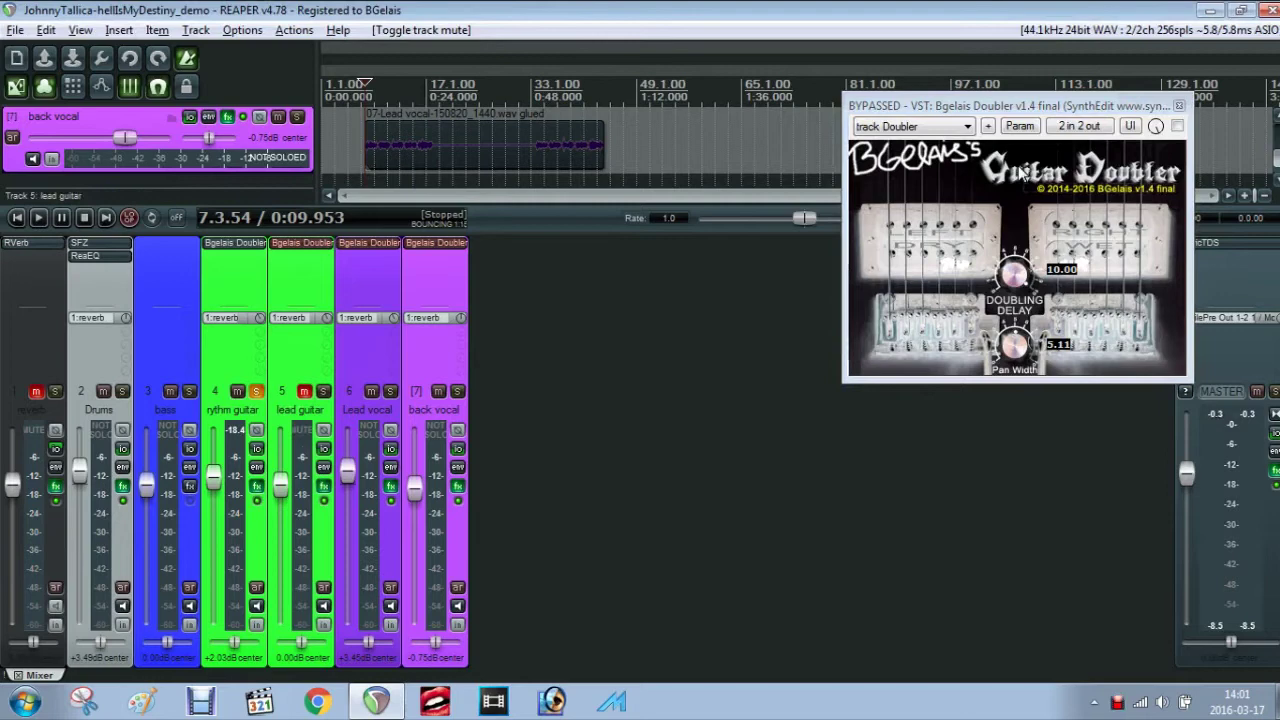
{"action": "left_click_drag", "start_coordinate": [1006, 110], "coordinate": [706, 263]}
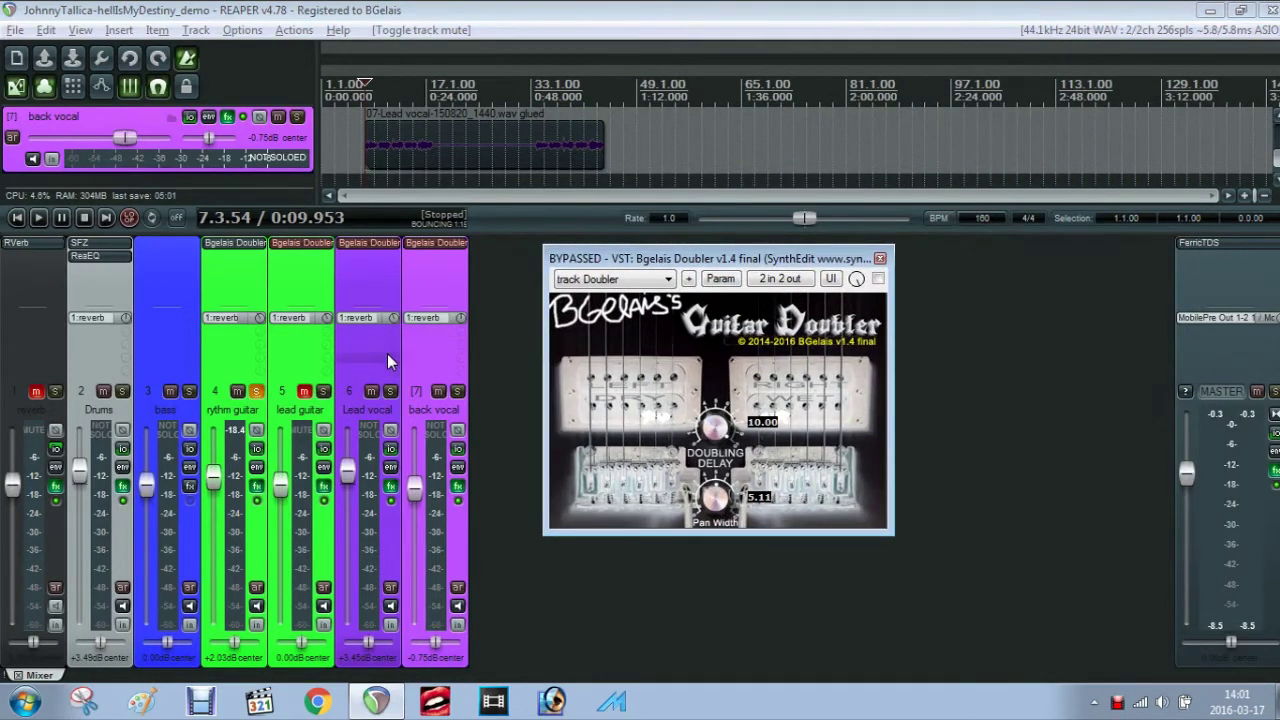
{"action": "left_click", "coordinate": [878, 279]}
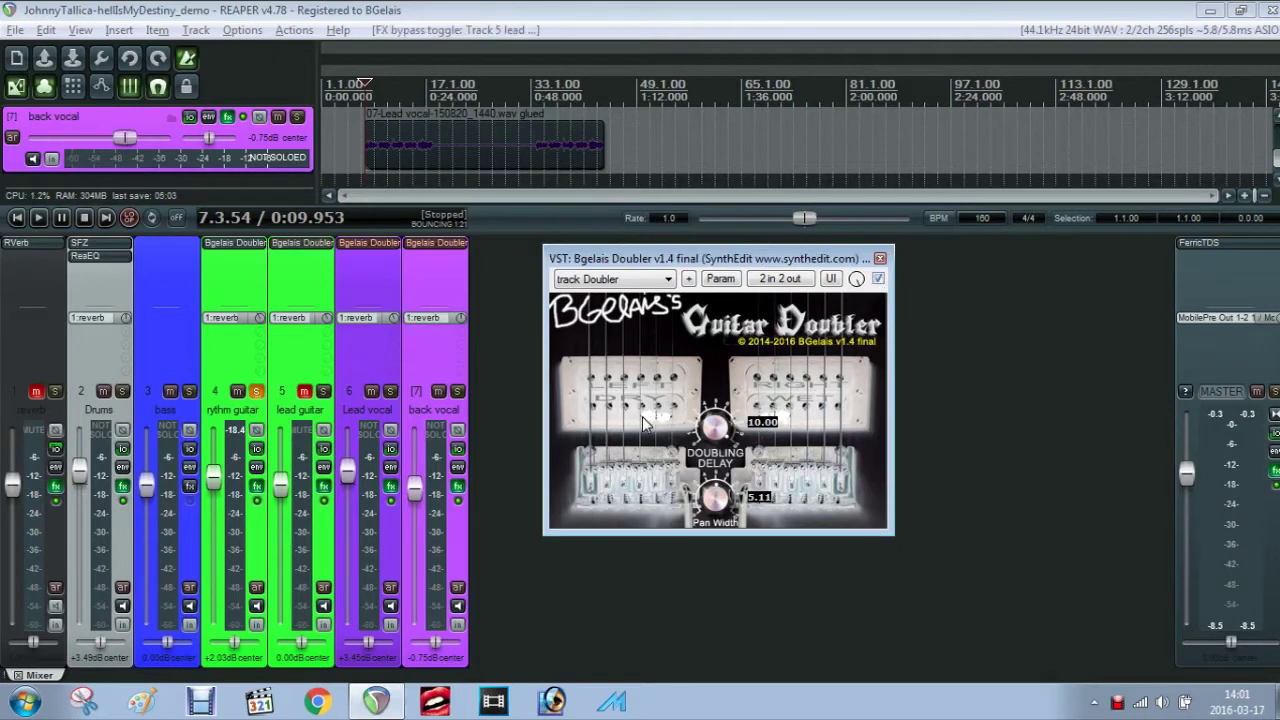
{"action": "key", "text": "space"}
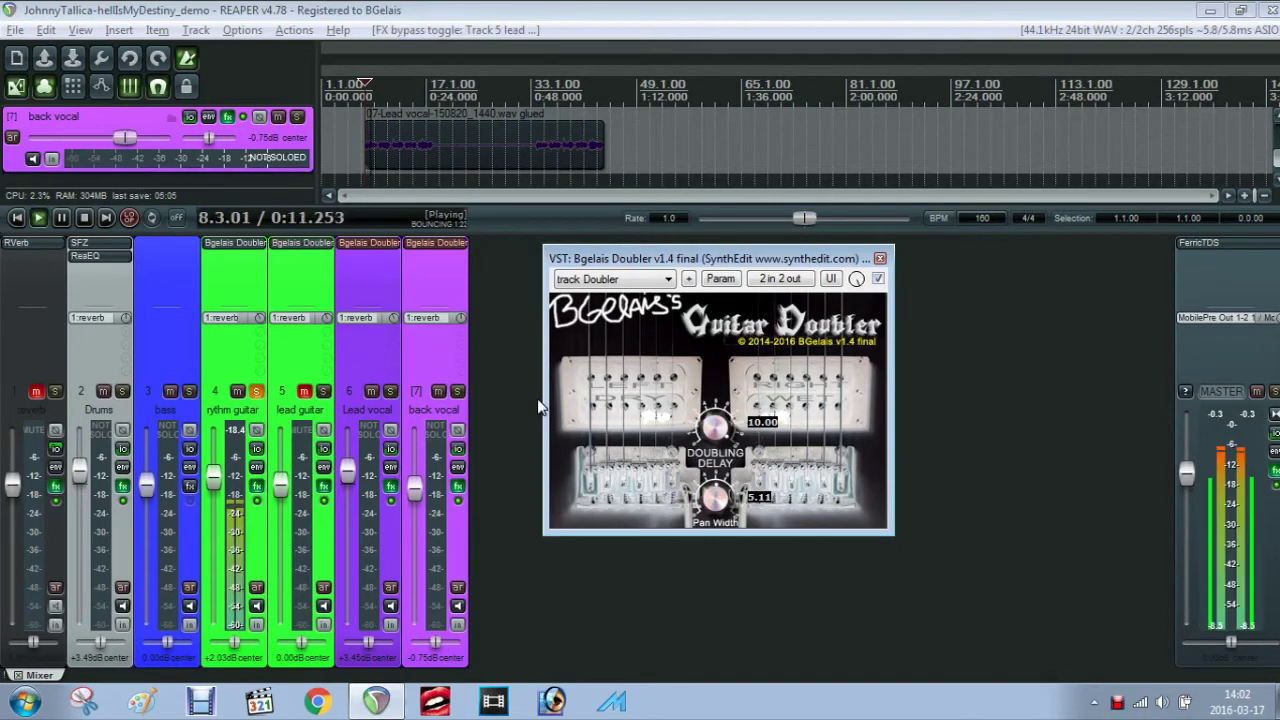
{"action": "left_click", "coordinate": [323, 391]}
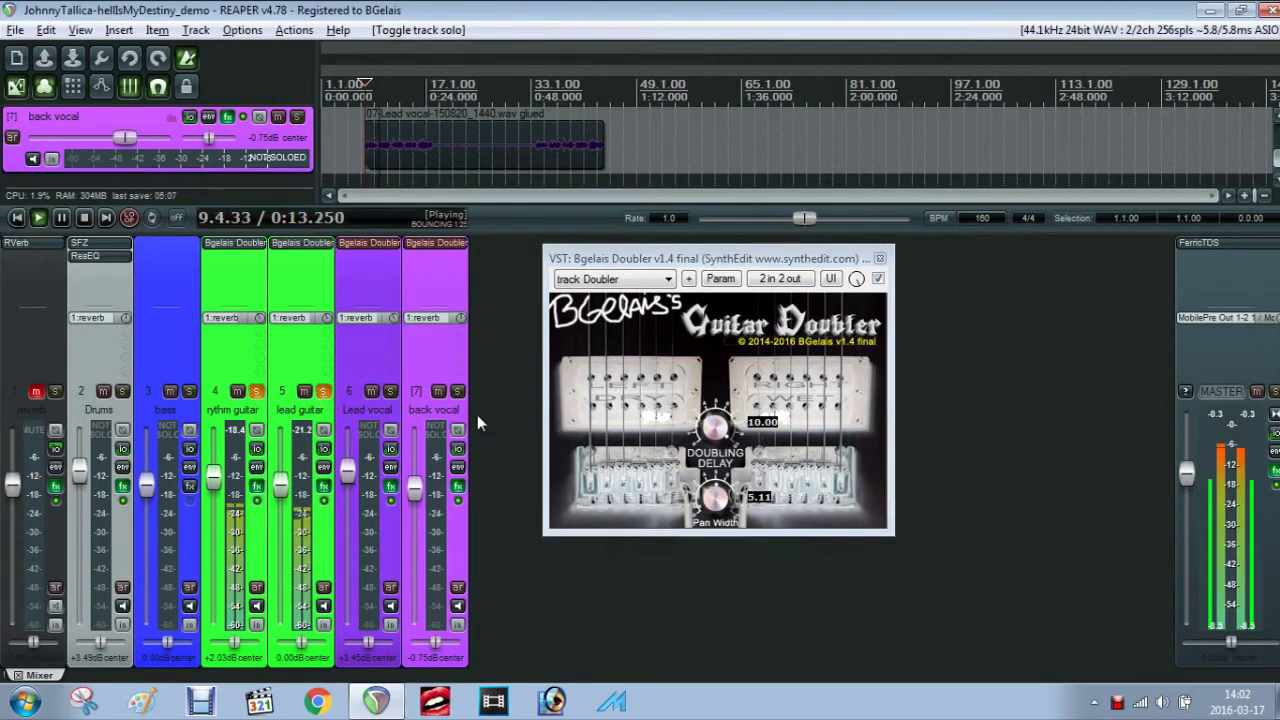
{"action": "left_click", "coordinate": [256, 392]}
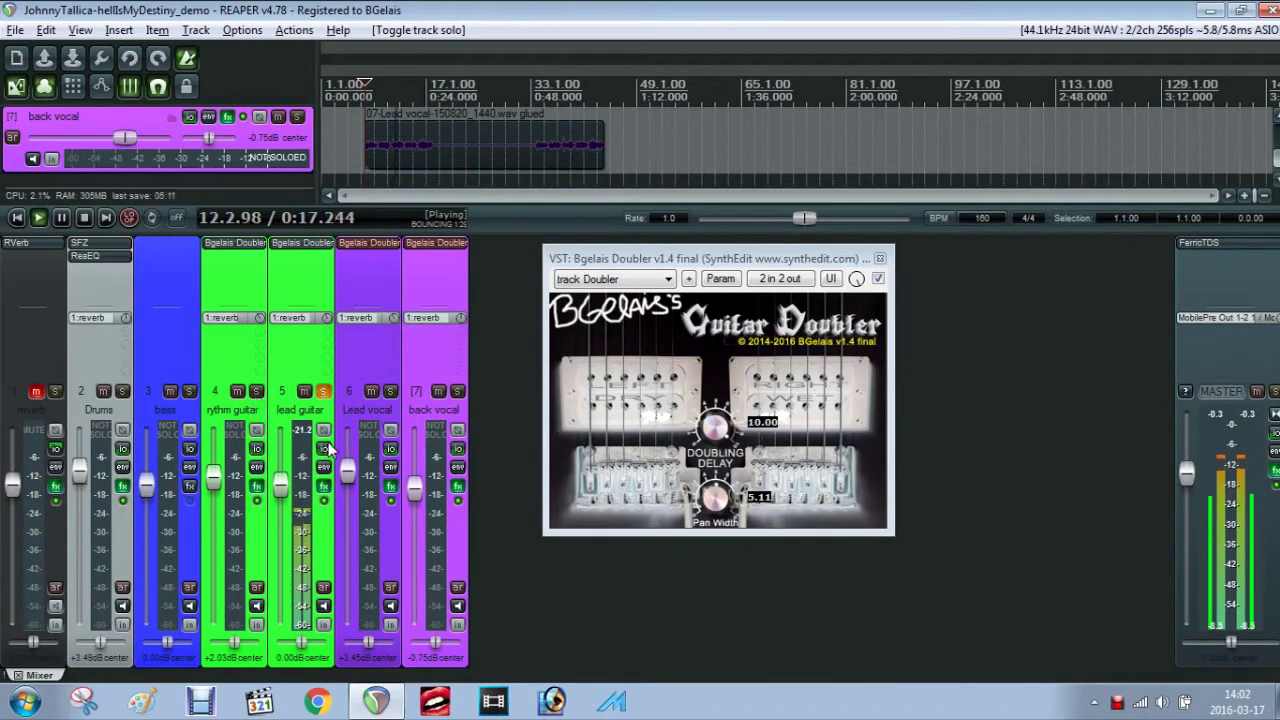
Check the lead guitar's routing window showing its send to 'reverb'
{"action": "left_click", "coordinate": [323, 448]}
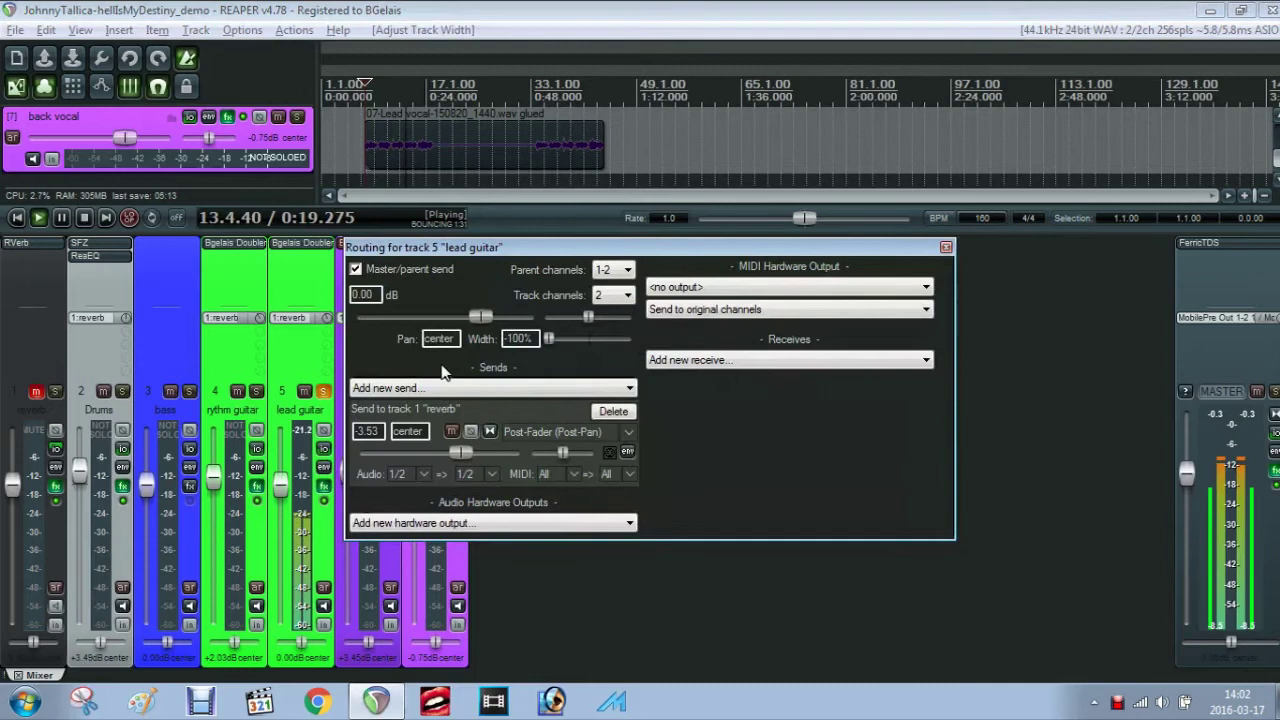
{"action": "key", "text": "Escape"}
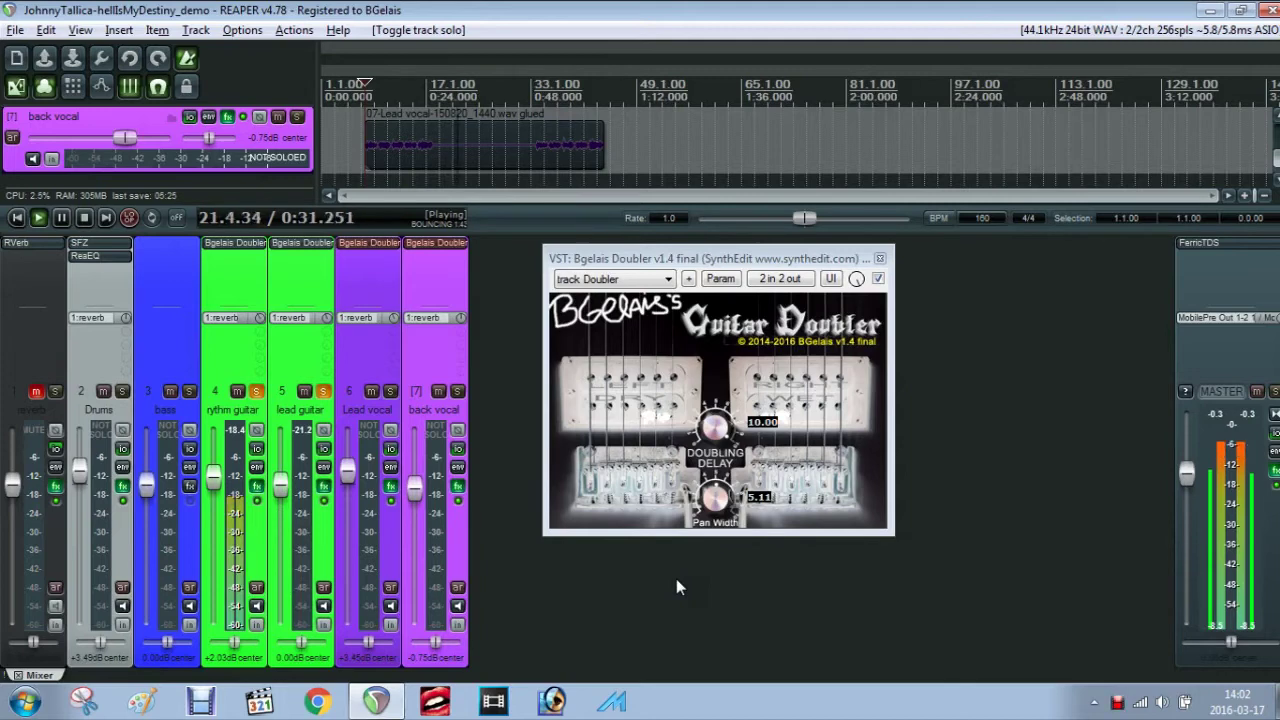
Toggle the bass mute off again, then solo the bass and Drums tracks
{"action": "left_click", "coordinate": [169, 392]}
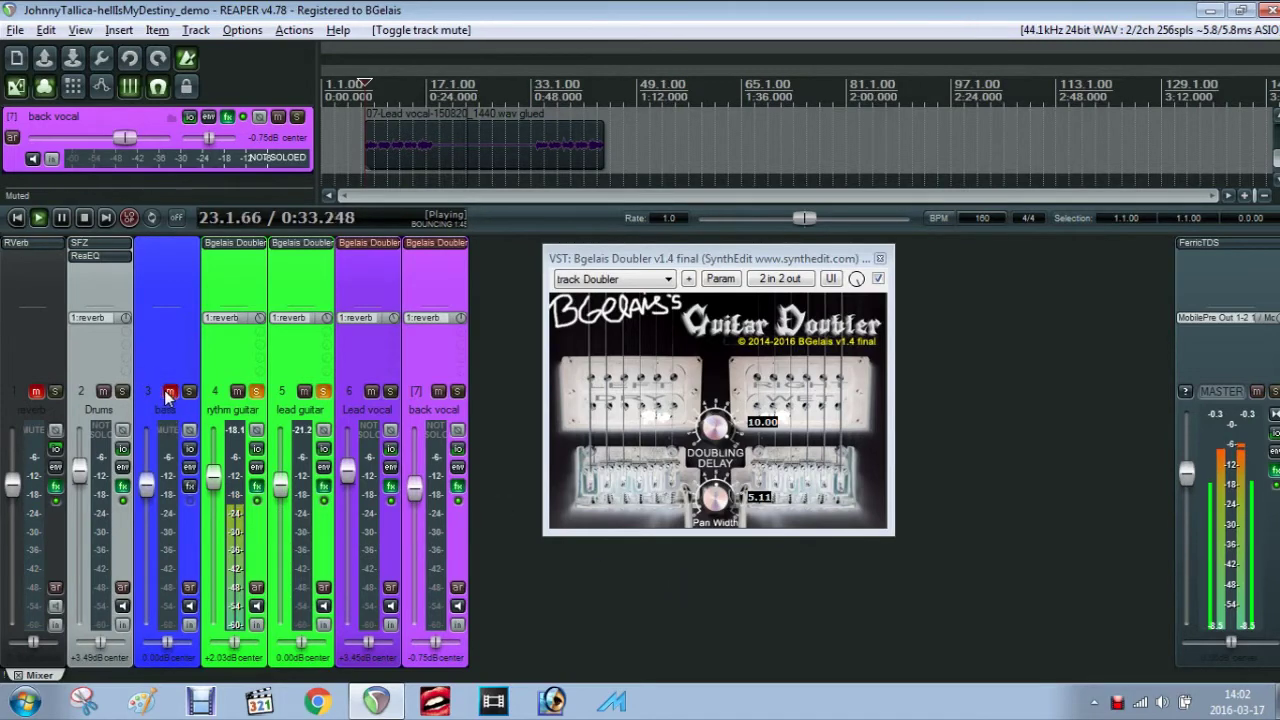
{"action": "left_click", "coordinate": [170, 392]}
{"action": "left_click", "coordinate": [189, 392]}
{"action": "left_click", "coordinate": [125, 391]}
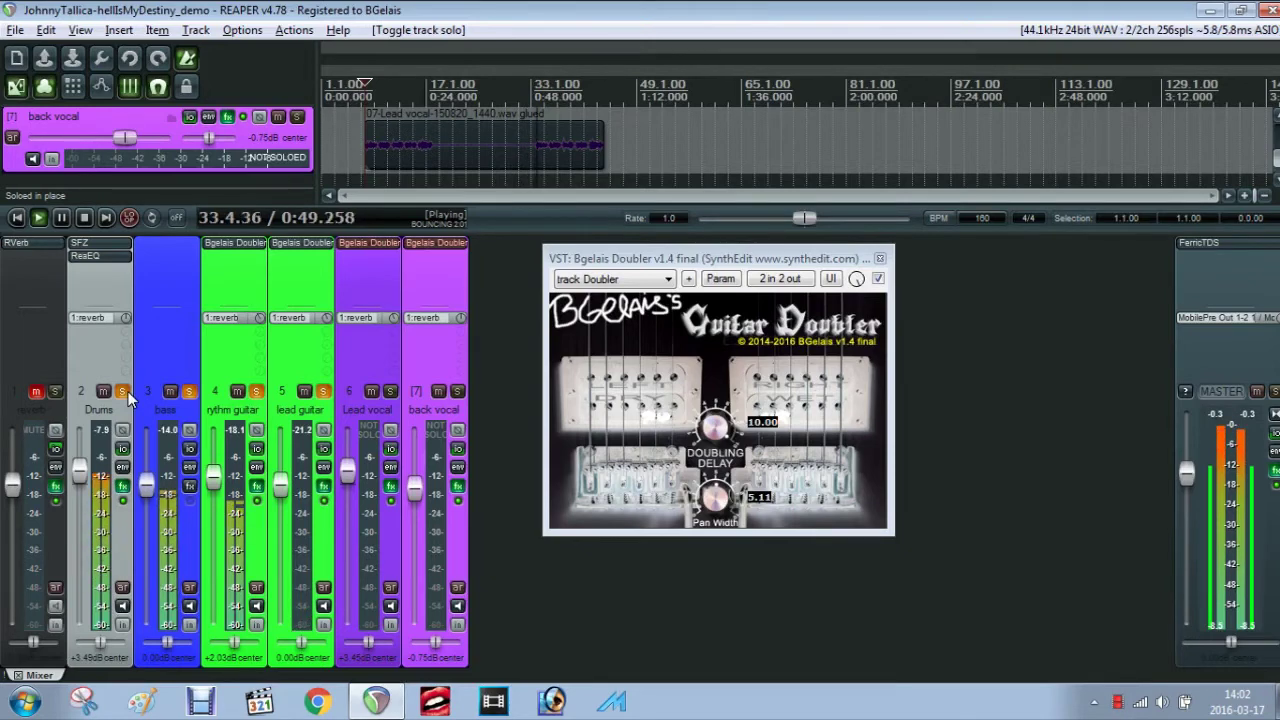
Stop playback, unsolo lead guitar and Drums, and solo the Lead vocal
{"action": "key", "text": "space"}
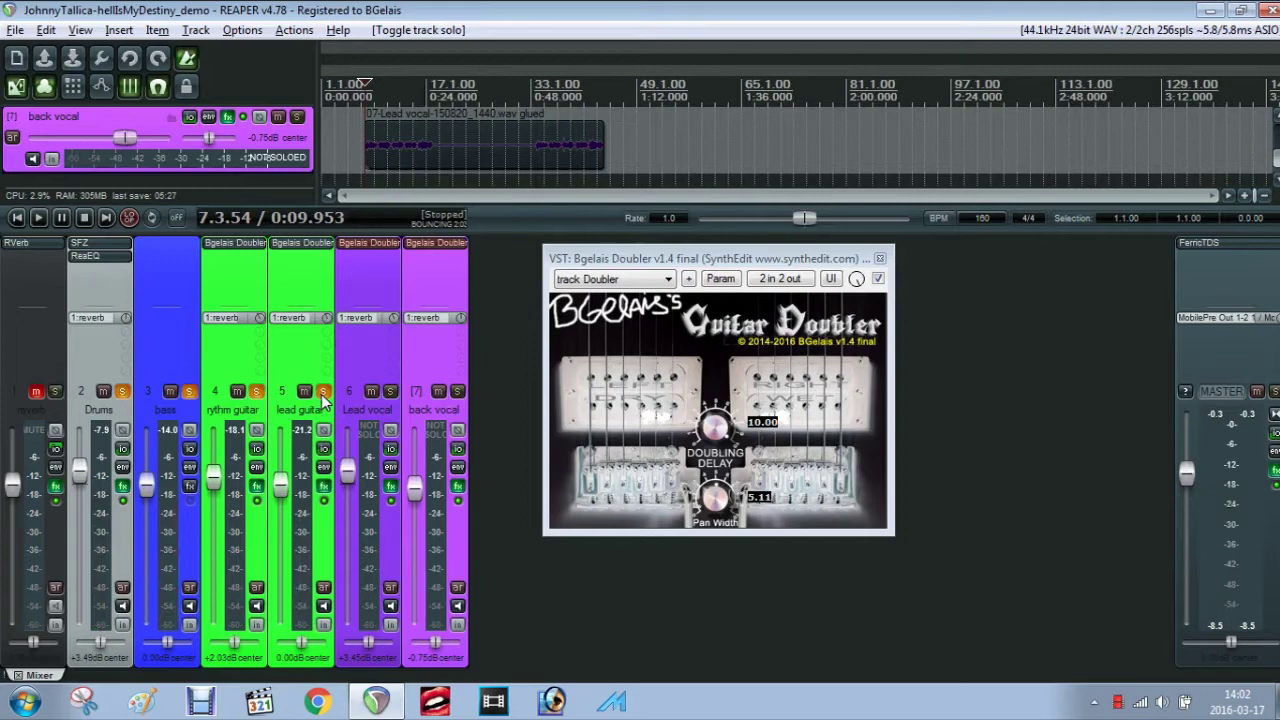
{"action": "left_click", "coordinate": [323, 391]}
{"action": "left_click", "coordinate": [122, 391]}
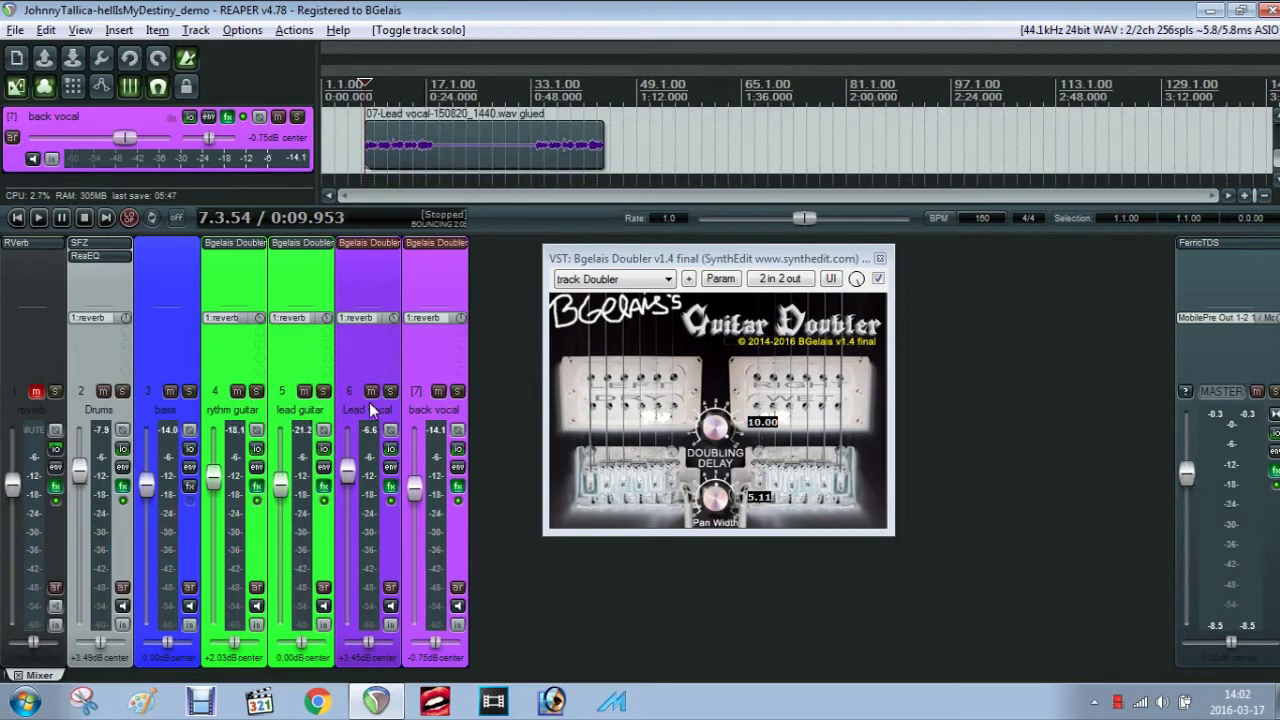
{"action": "left_click", "coordinate": [391, 391]}
{"action": "left_click", "coordinate": [880, 258]}
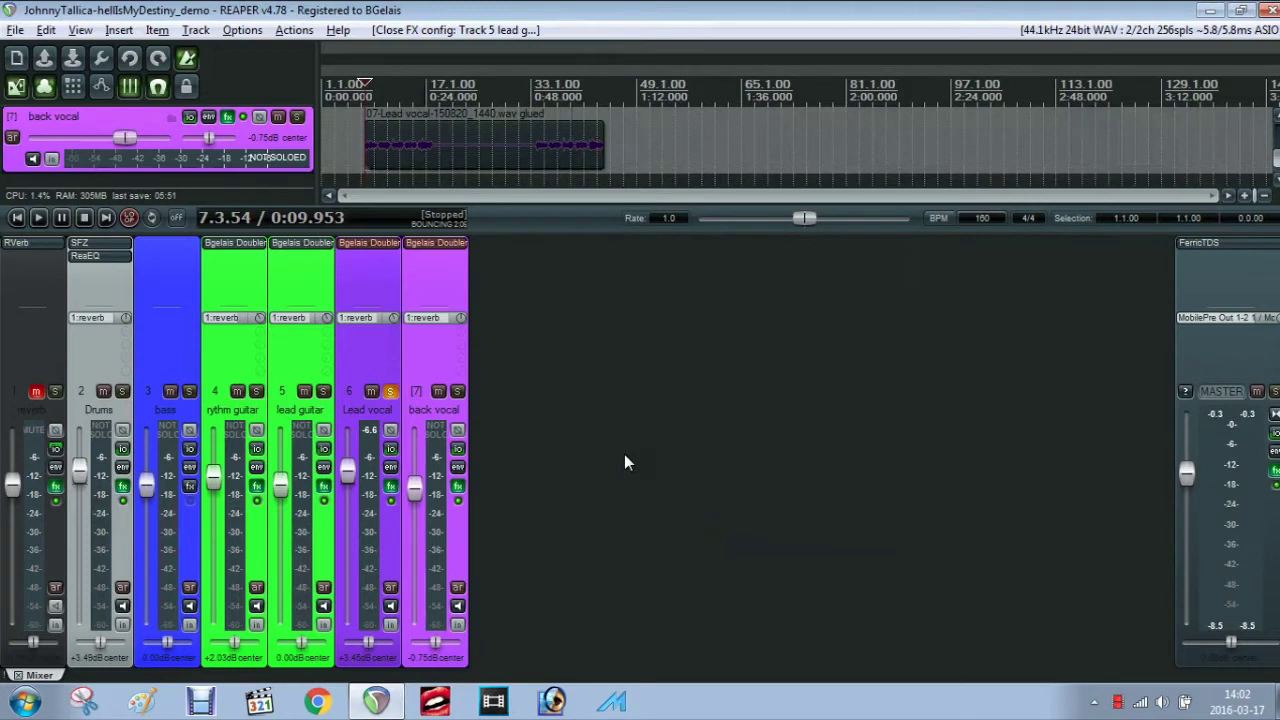
Enable the Lead vocal's Guitar Doubler with Doubling Delay 5.97 and Pan Width 0.099
{"action": "key", "text": "space"}
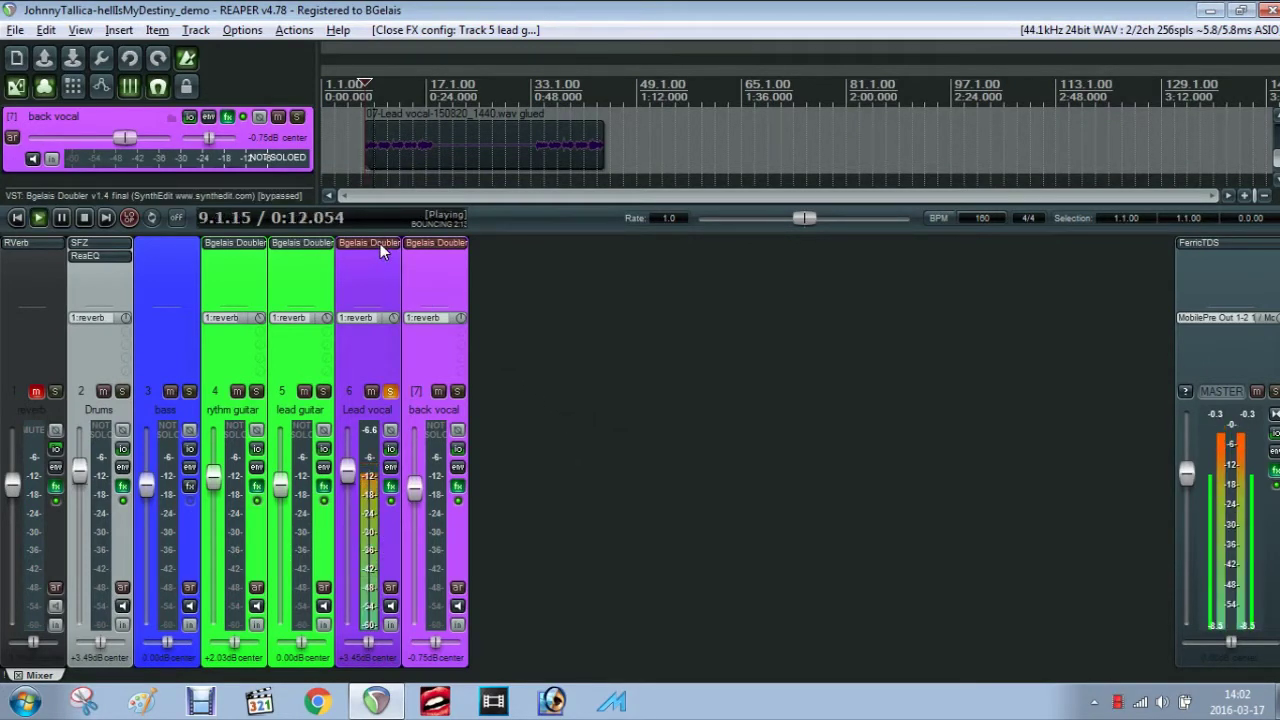
{"action": "left_click", "coordinate": [380, 246]}
{"action": "left_click_drag", "start_coordinate": [253, 143], "coordinate": [745, 260]}
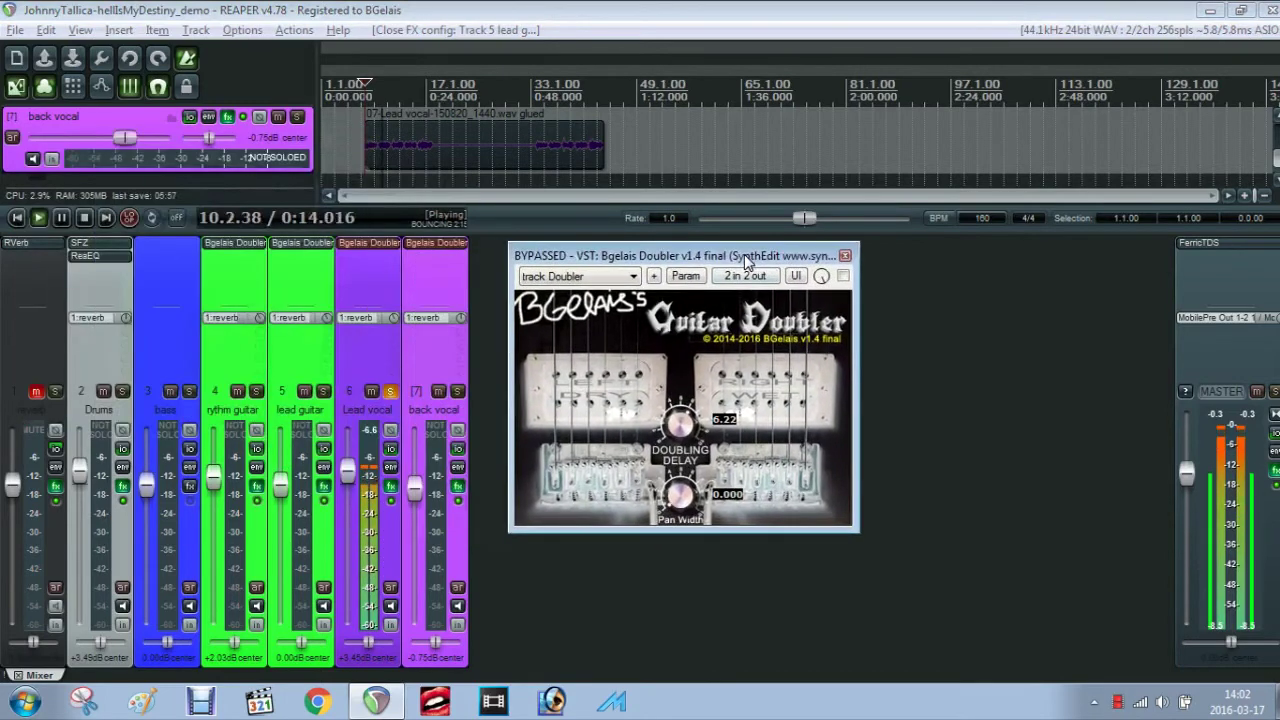
{"action": "left_click", "coordinate": [844, 277]}
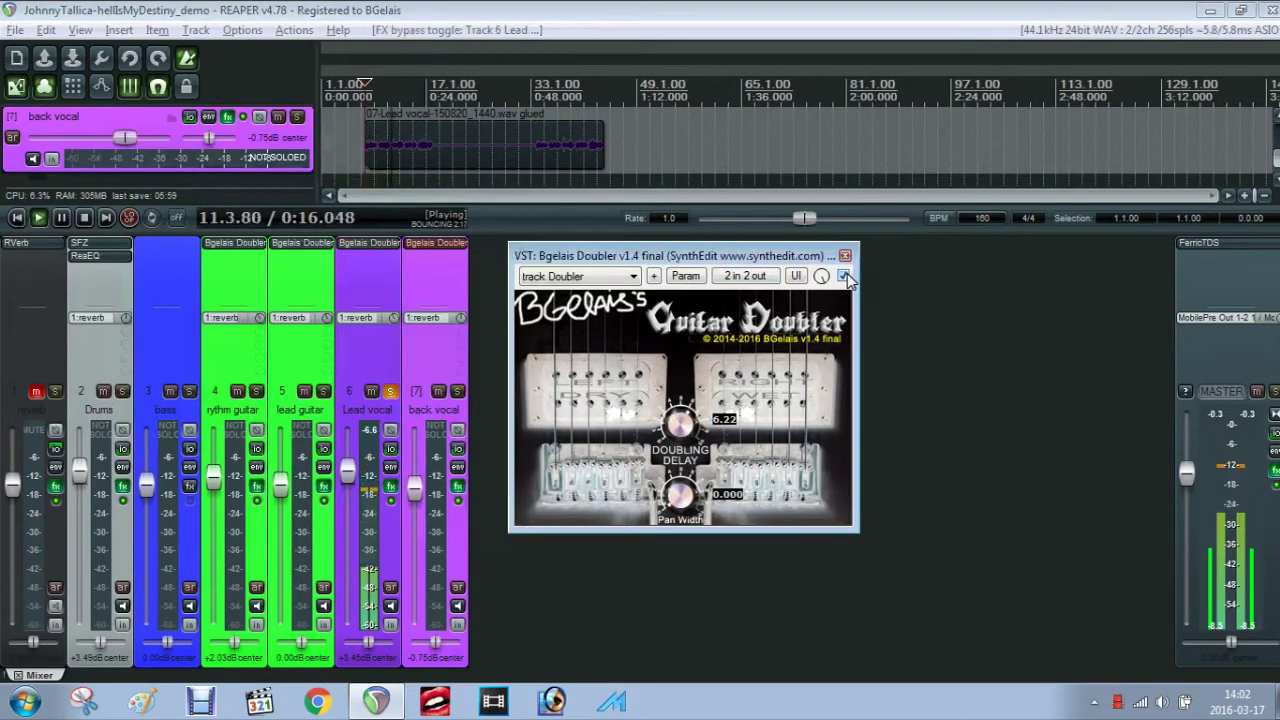
{"action": "mouse_move", "coordinate": [676, 497]}
{"action": "left_mouse_down"}
{"action": "mouse_move", "coordinate": [682, 470]}
{"action": "mouse_move", "coordinate": [676, 500]}
{"action": "mouse_move", "coordinate": [662, 500]}
{"action": "left_mouse_up"}
{"action": "left_click_drag", "start_coordinate": [680, 428], "coordinate": [670, 391]}
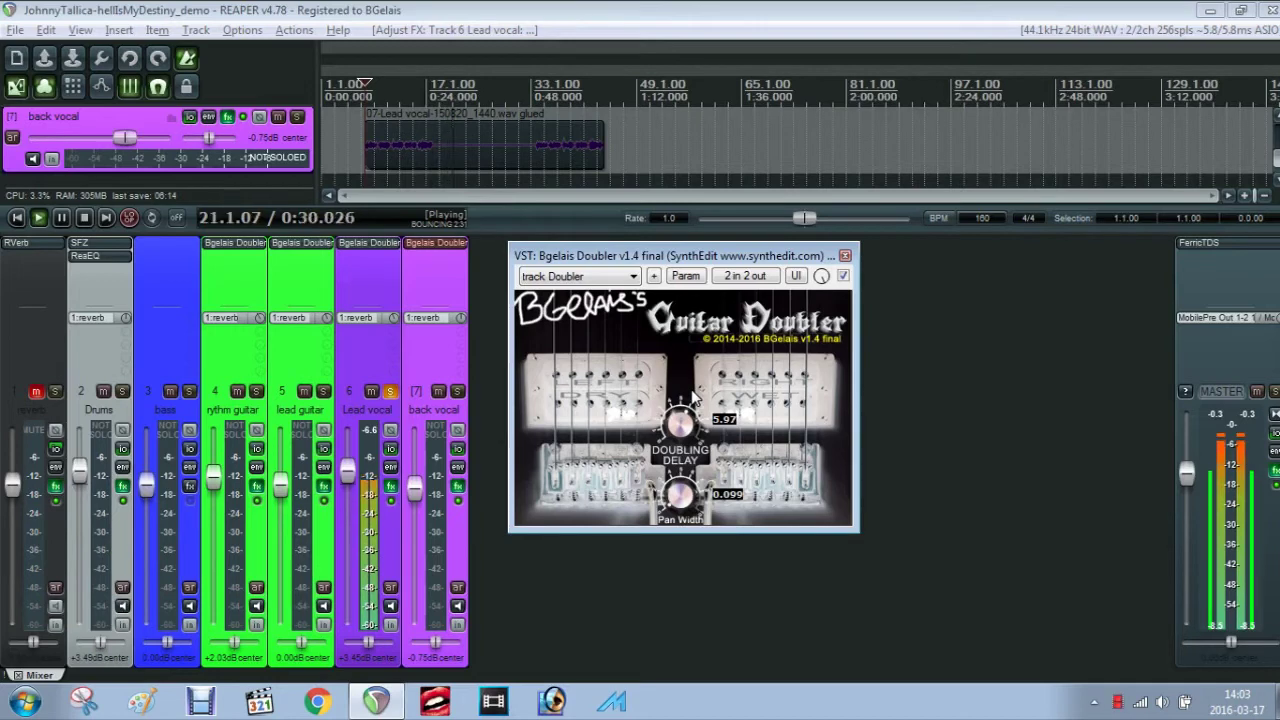
{"action": "key", "text": "space"}
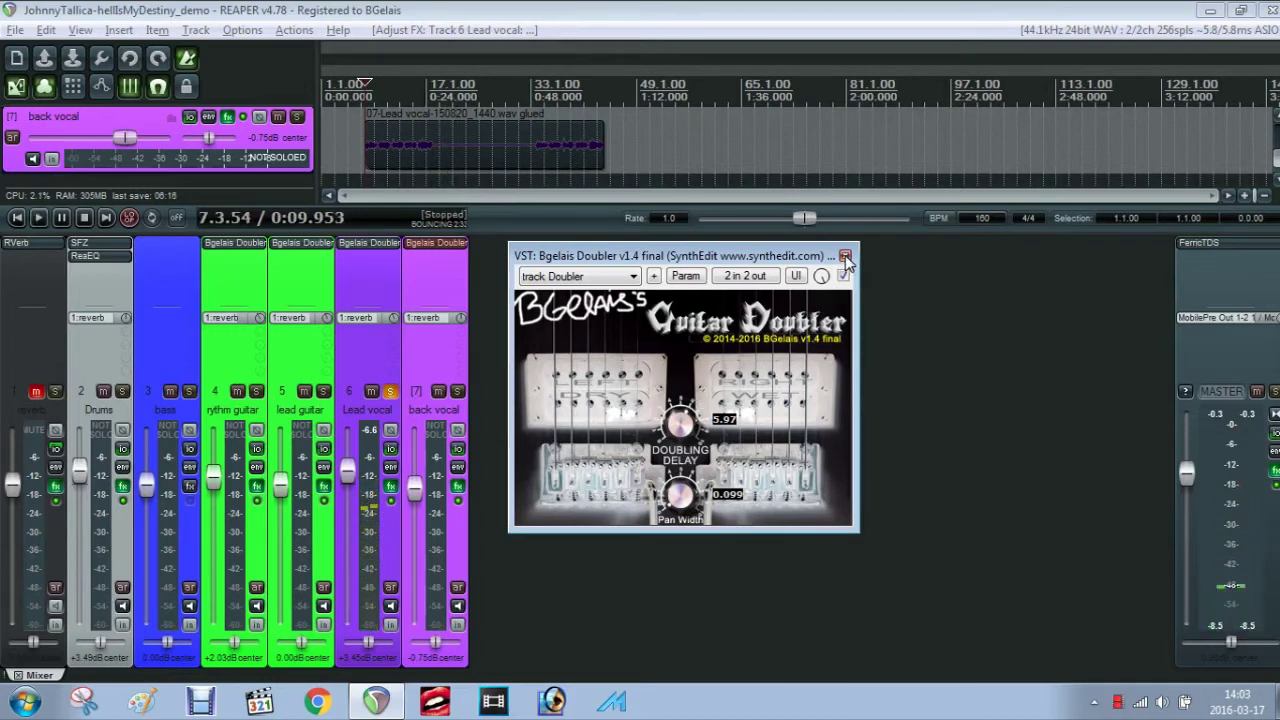
{"action": "left_click", "coordinate": [845, 257]}
Solo back vocal instead of Lead vocal and enable its Guitar Doubler (Delay 10.00, Pan Width 3.75)
{"action": "left_click", "coordinate": [390, 391]}
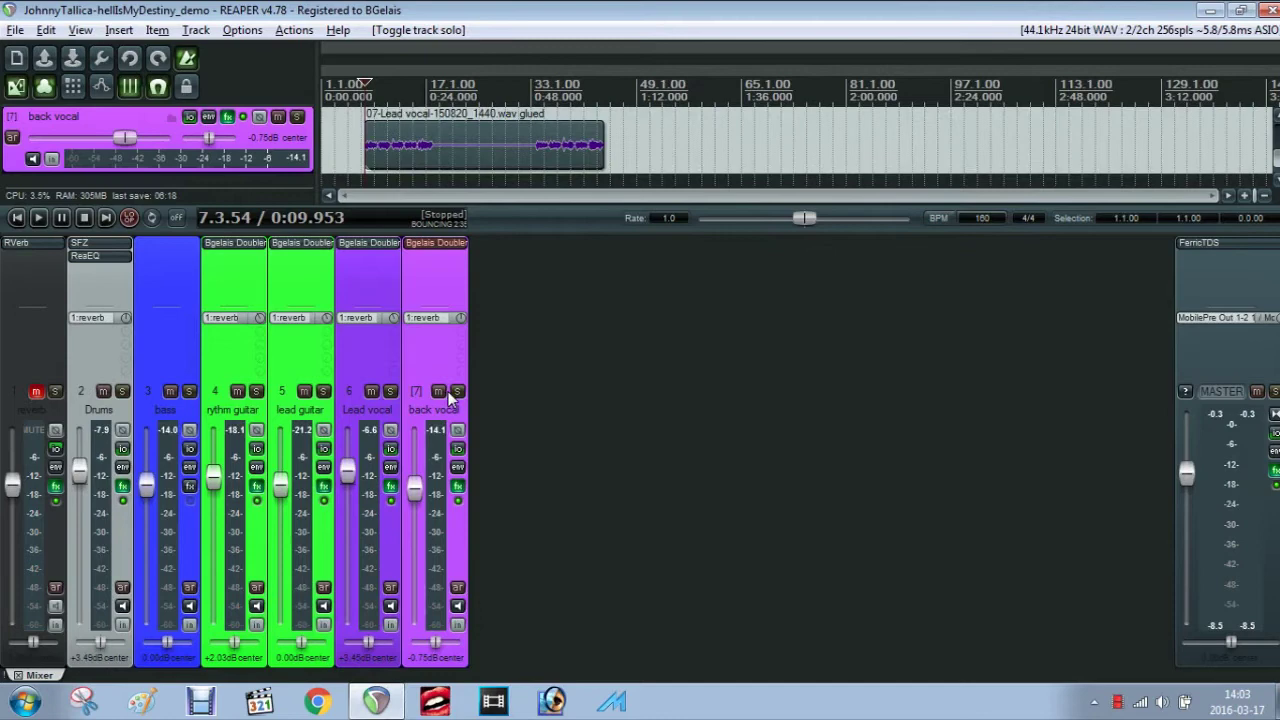
{"action": "left_click", "coordinate": [457, 391]}
{"action": "key", "text": "space"}
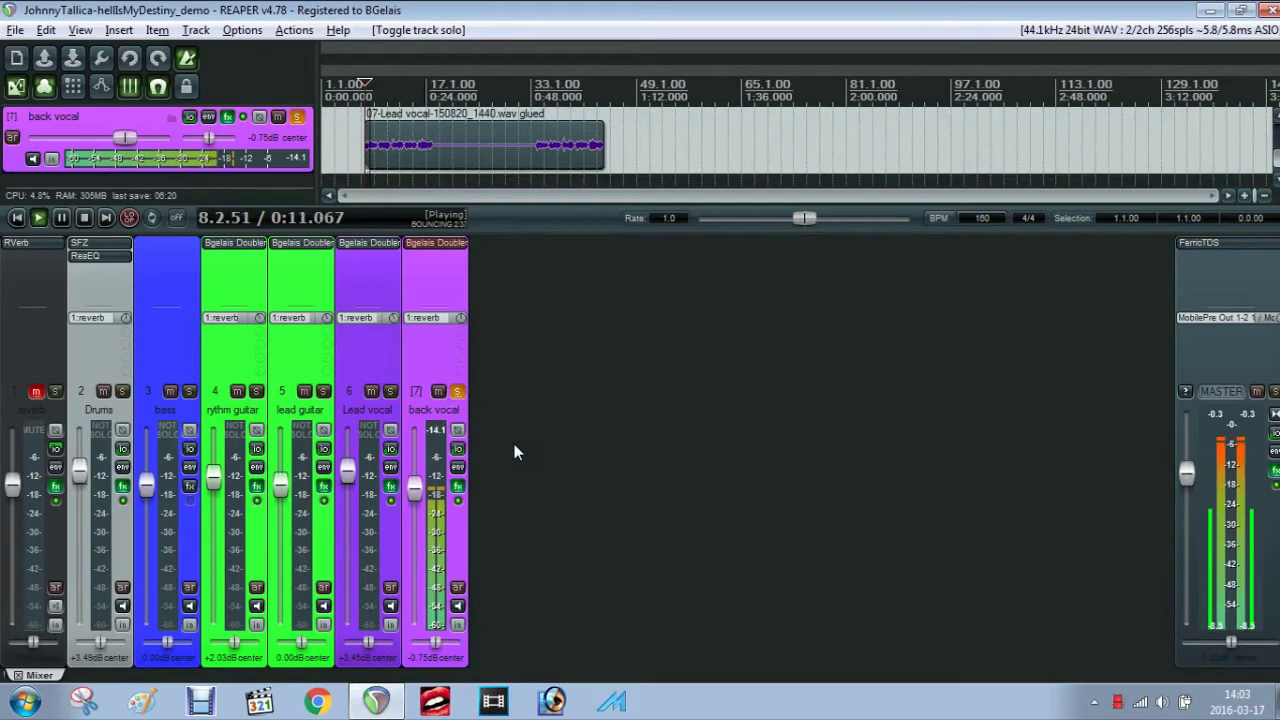
{"action": "left_click", "coordinate": [440, 244]}
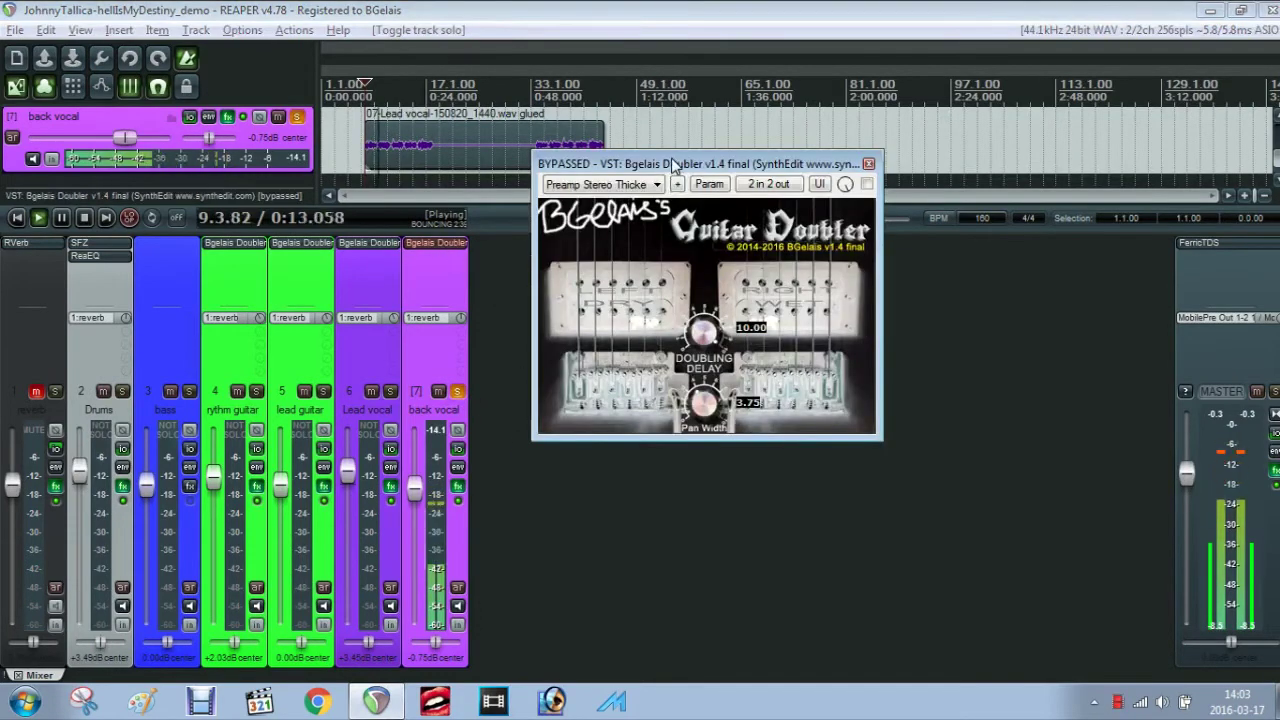
{"action": "left_click", "coordinate": [850, 271]}
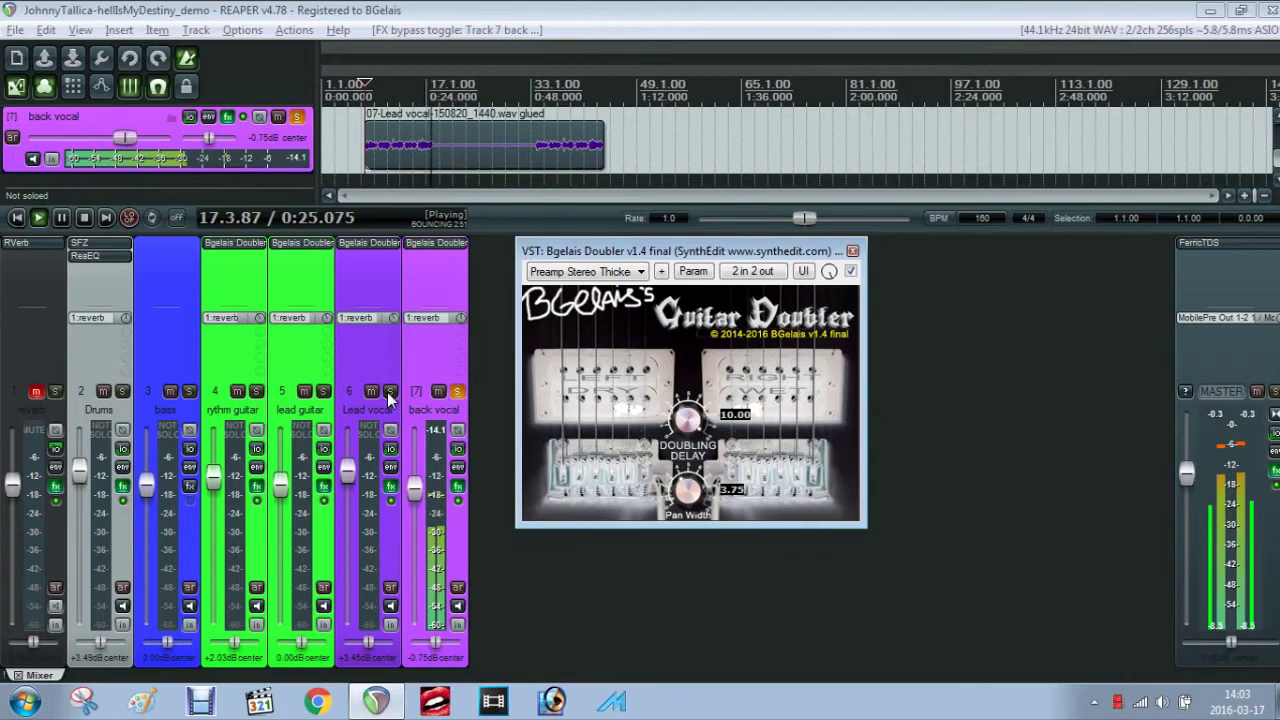
{"action": "key", "text": "space"}
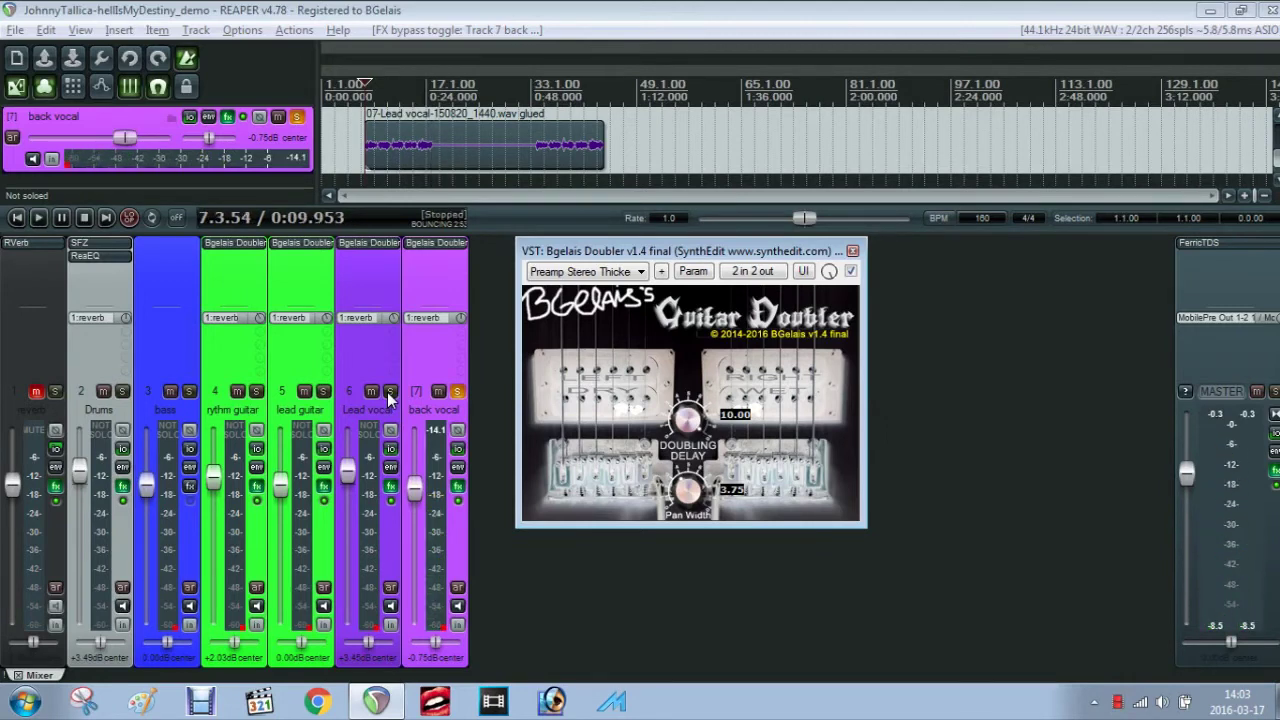
Solo Lead vocal with back vocal, play both vocals, then unmute the reverb track
{"action": "left_click", "coordinate": [390, 392]}
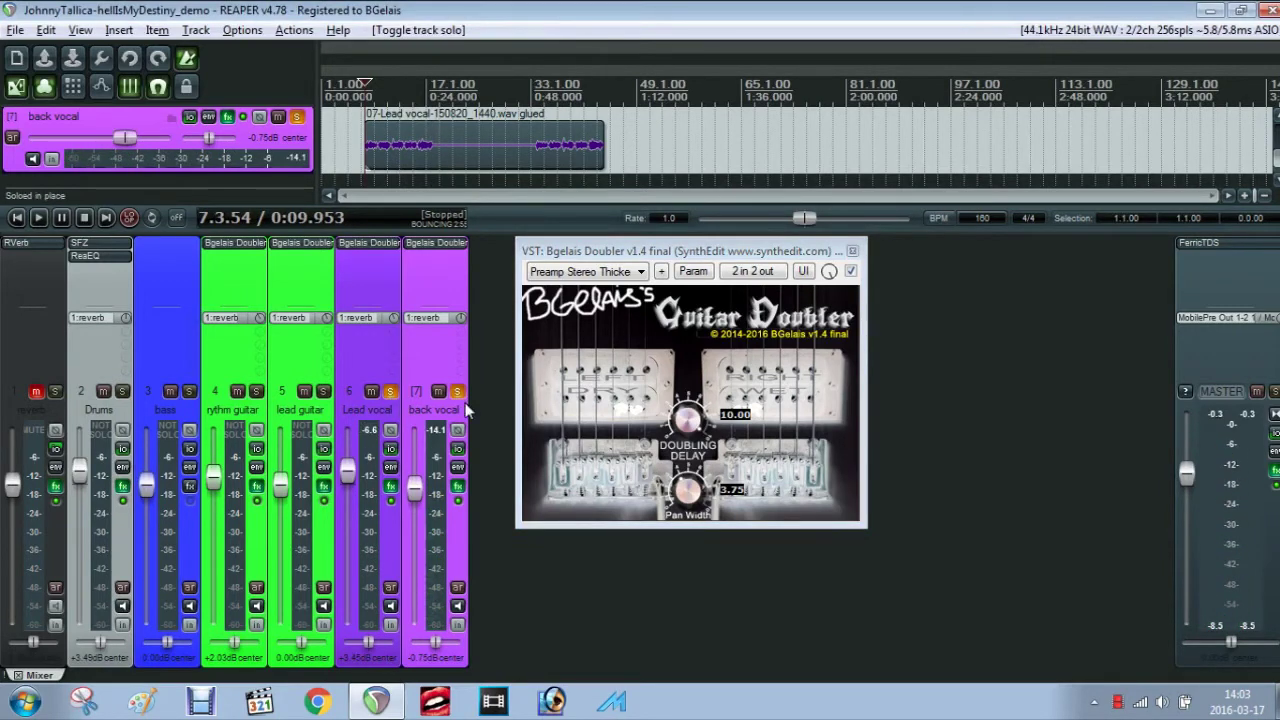
{"action": "key", "text": "space"}
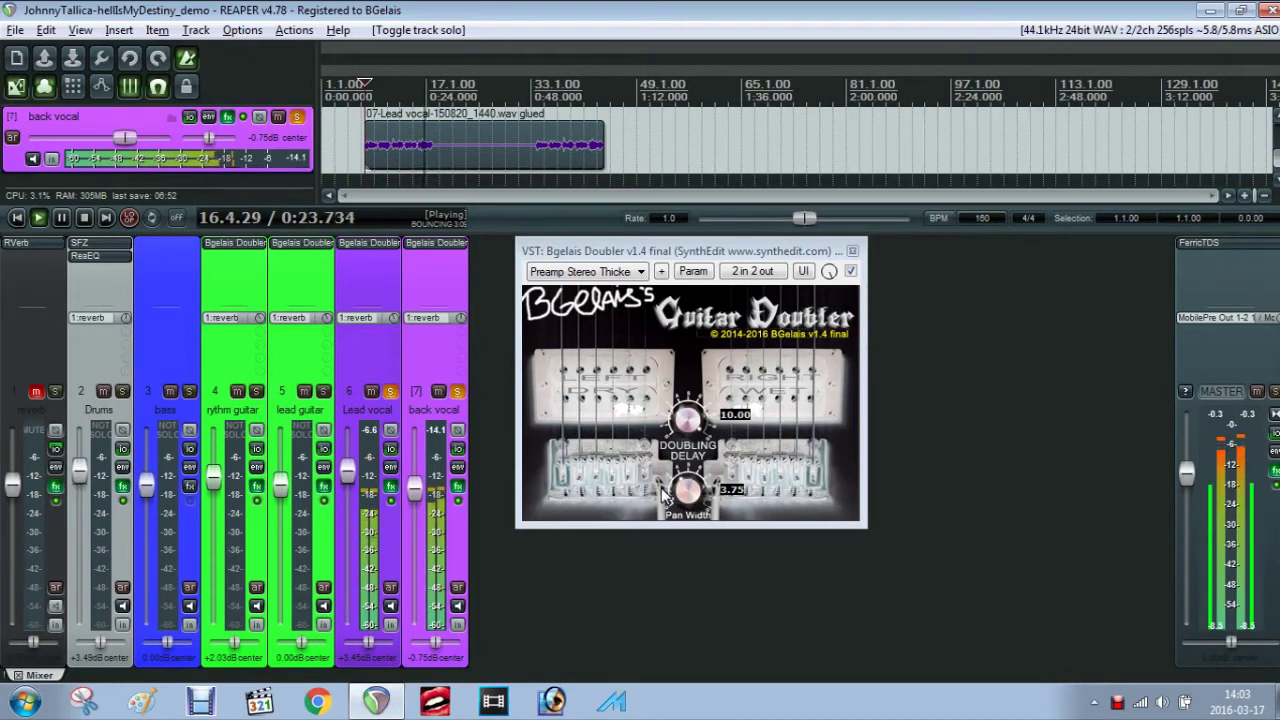
{"action": "key", "text": "space"}
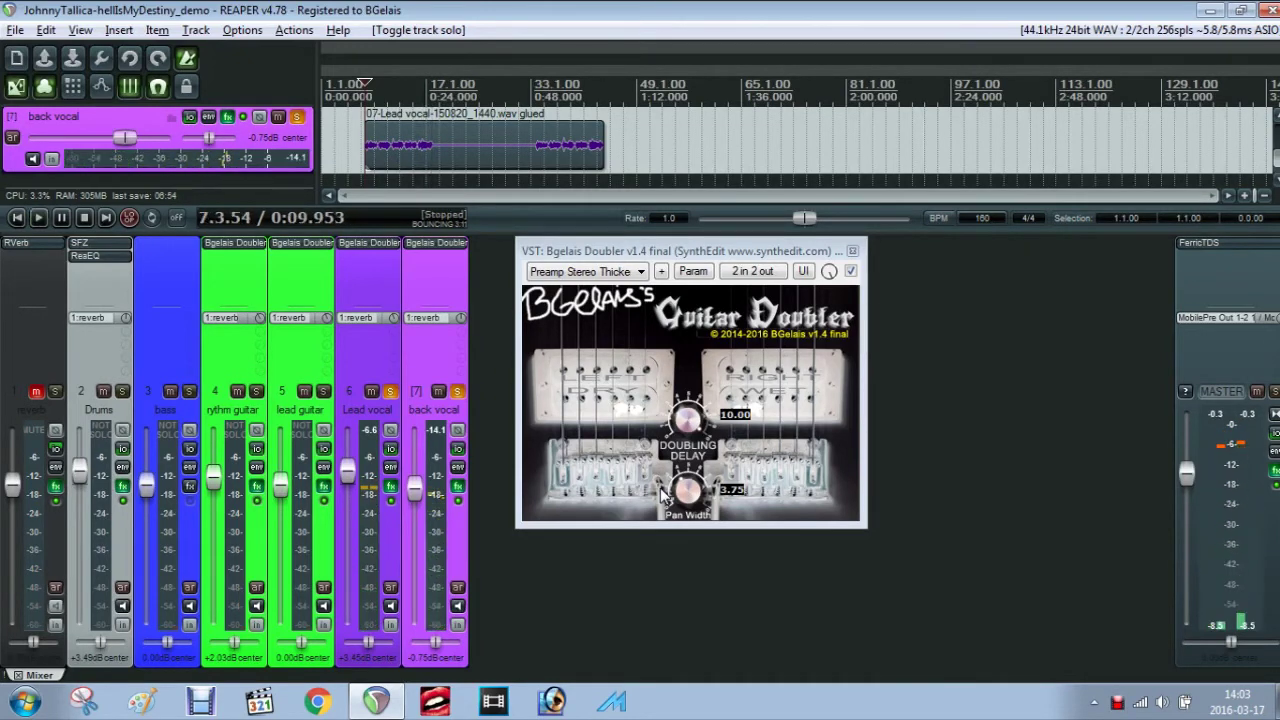
{"action": "left_click", "coordinate": [36, 393]}
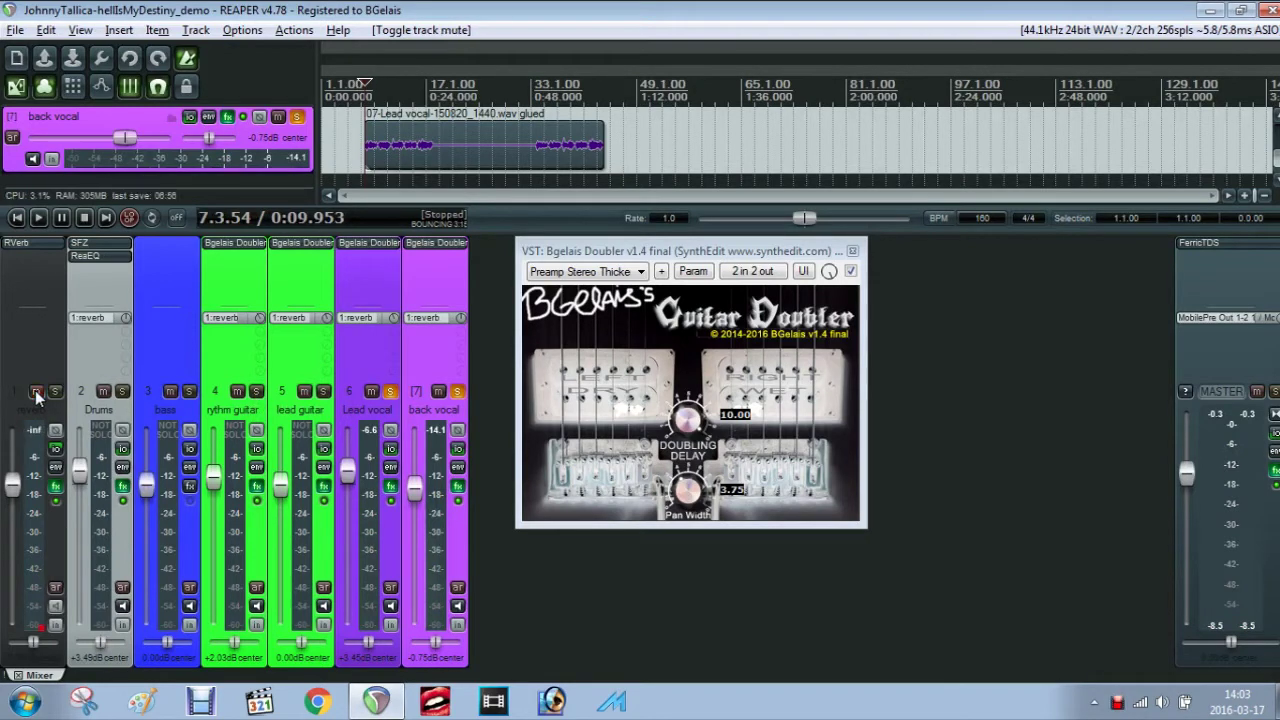
{"action": "left_click", "coordinate": [30, 244]}
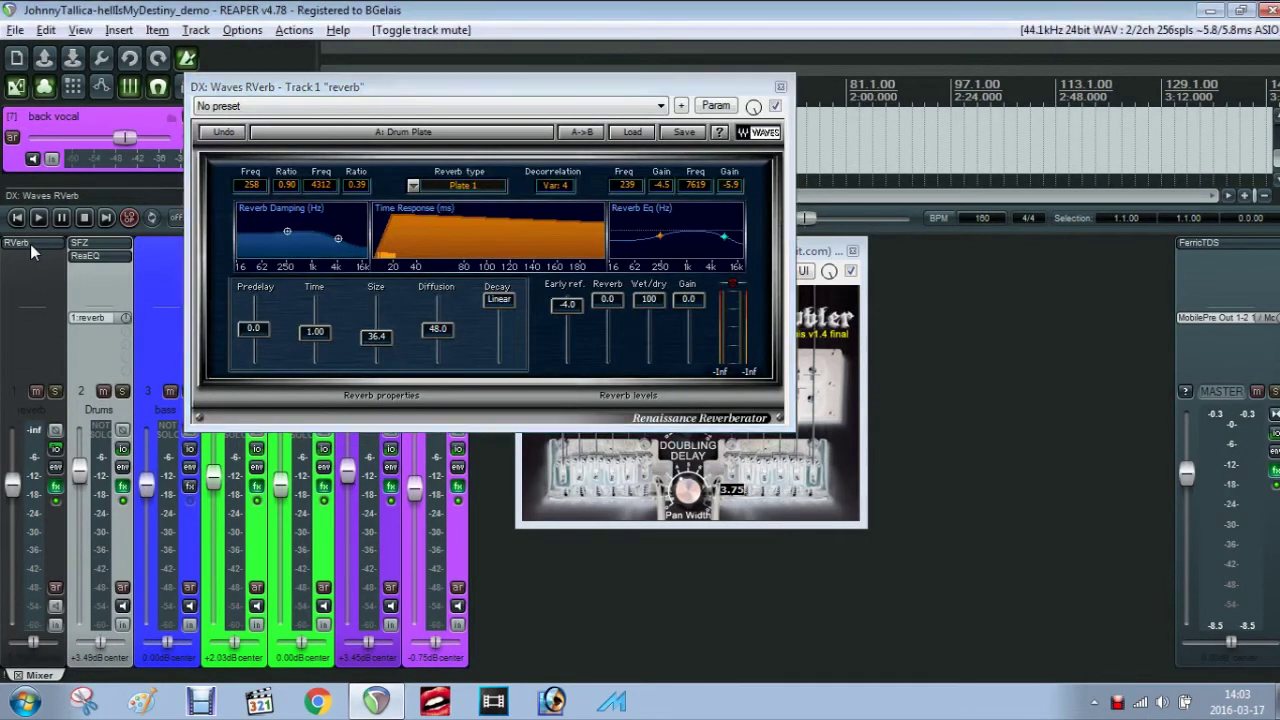
{"action": "left_click", "coordinate": [30, 244]}
{"action": "key", "text": "space"}
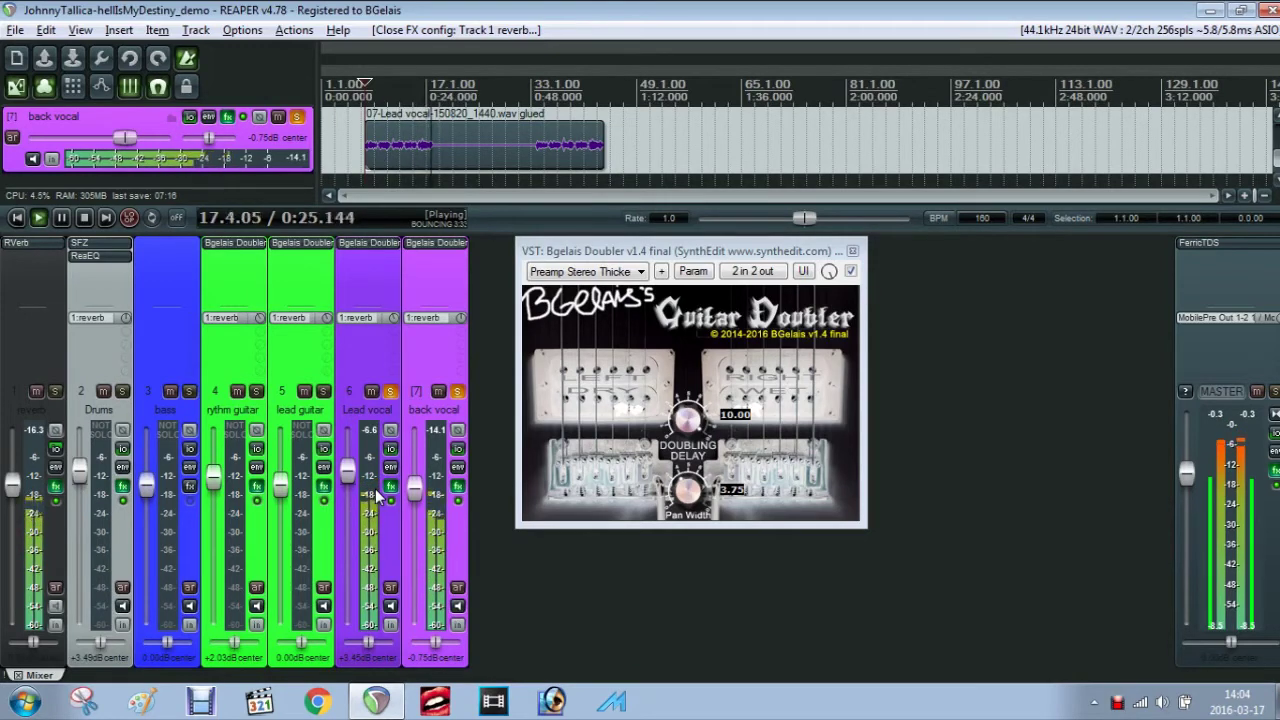
{"action": "key", "text": "space"}
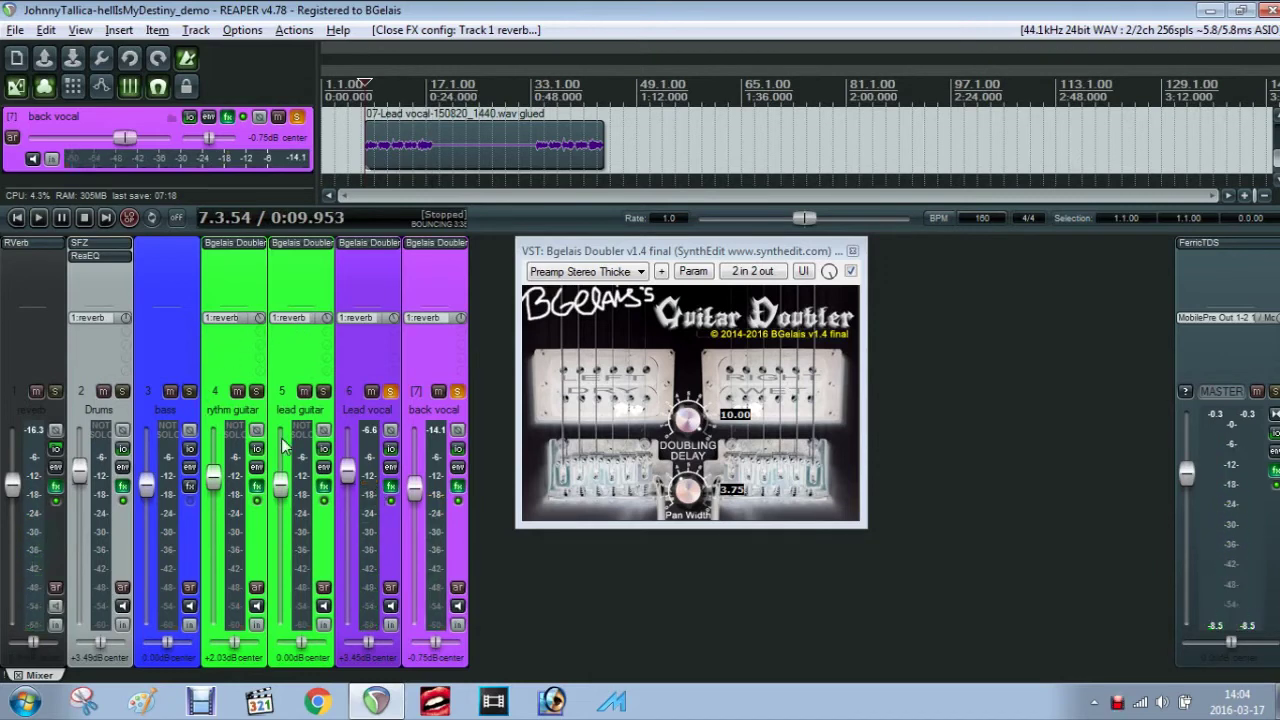
Unsolo Lead vocal and back vocal, close the Doubler window and play the full mix
{"action": "left_click", "coordinate": [391, 392]}
{"action": "left_click", "coordinate": [456, 392]}
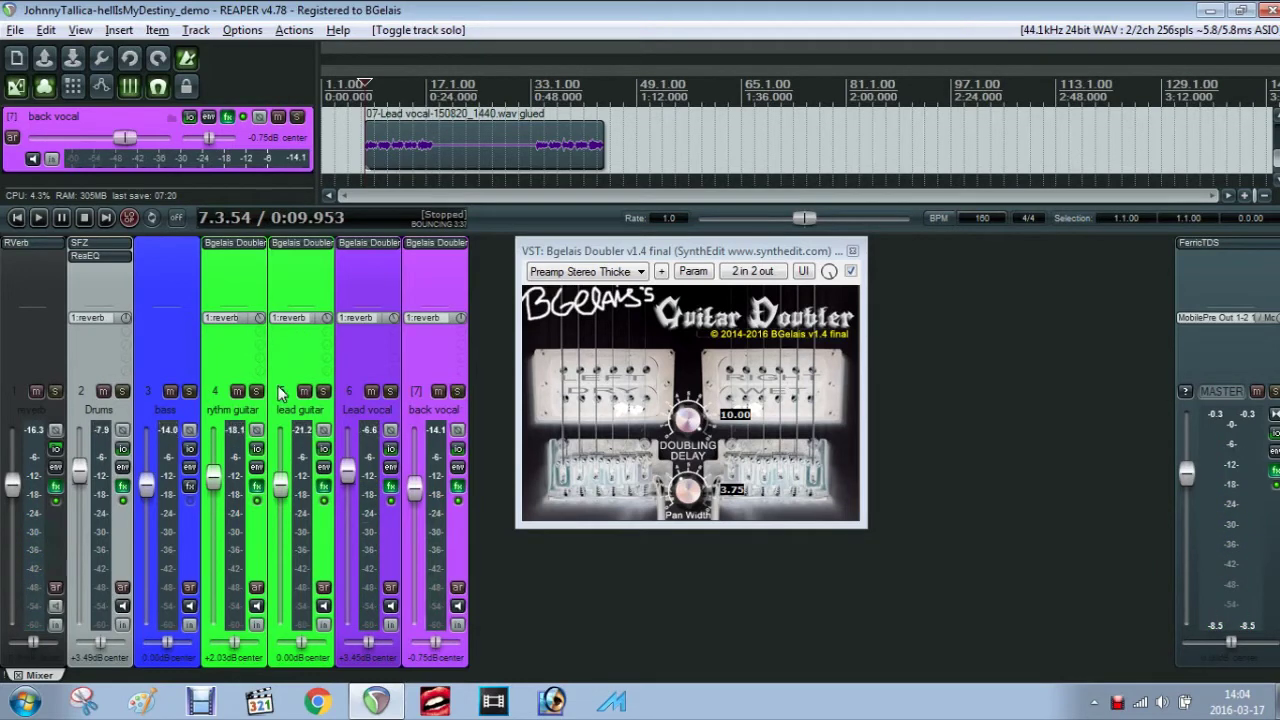
{"action": "left_click", "coordinate": [853, 251]}
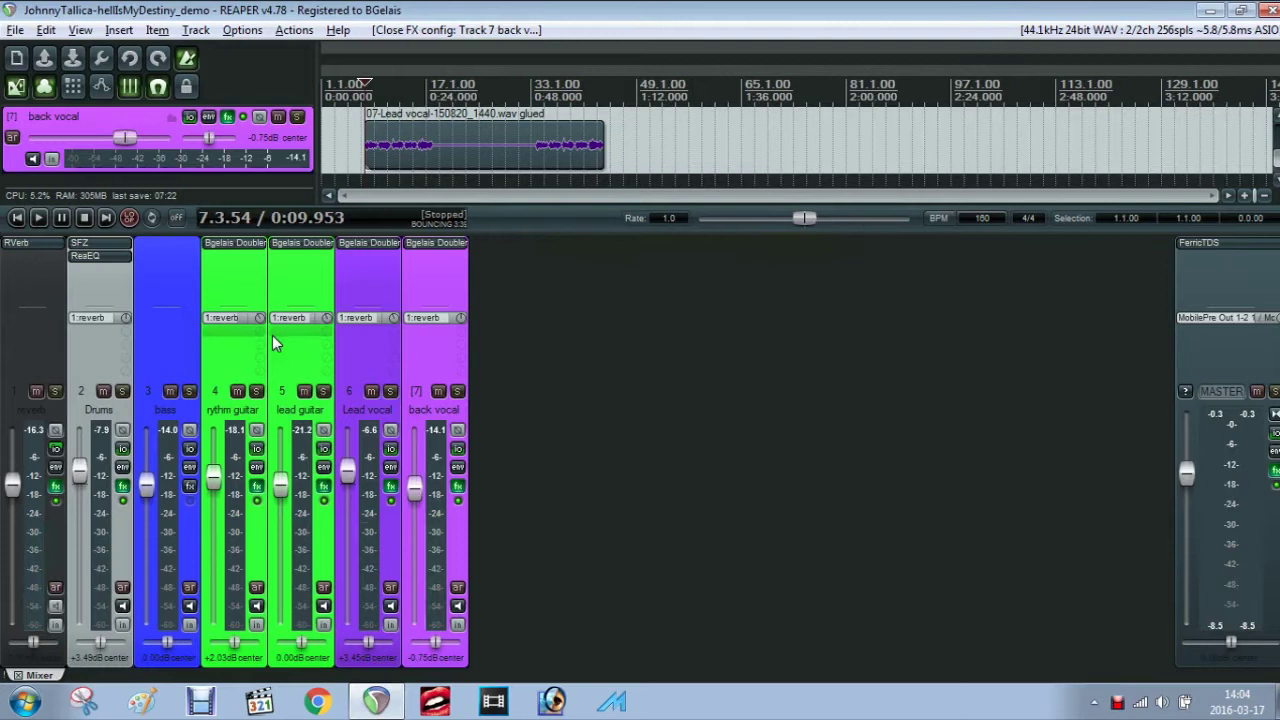
{"action": "left_click", "coordinate": [37, 218]}
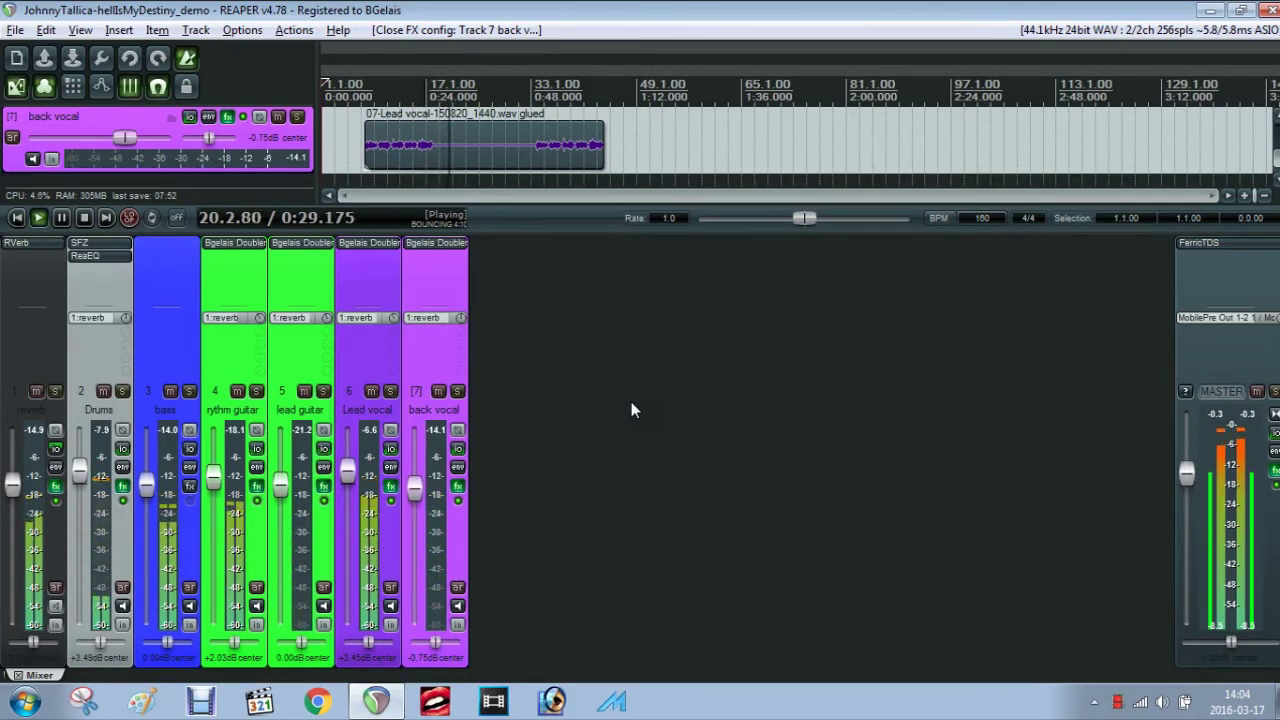
{"action": "left_click", "coordinate": [1245, 248]}
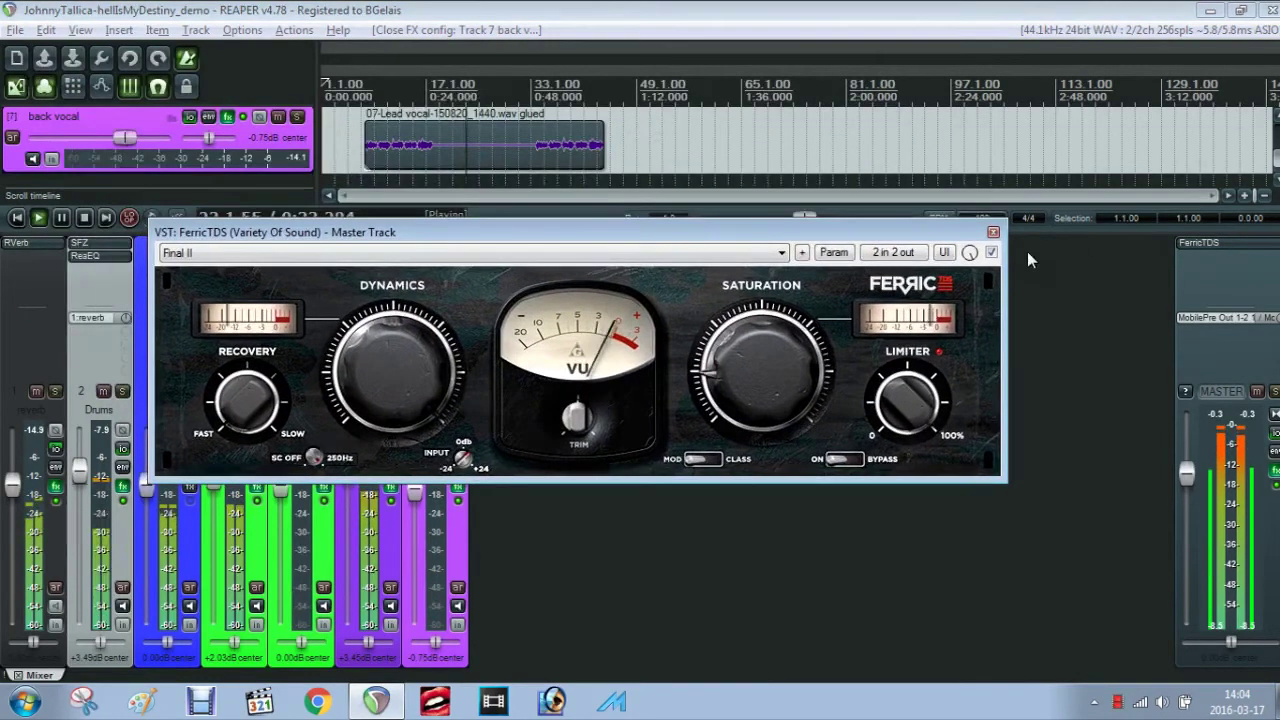
{"action": "left_click", "coordinate": [991, 252]}
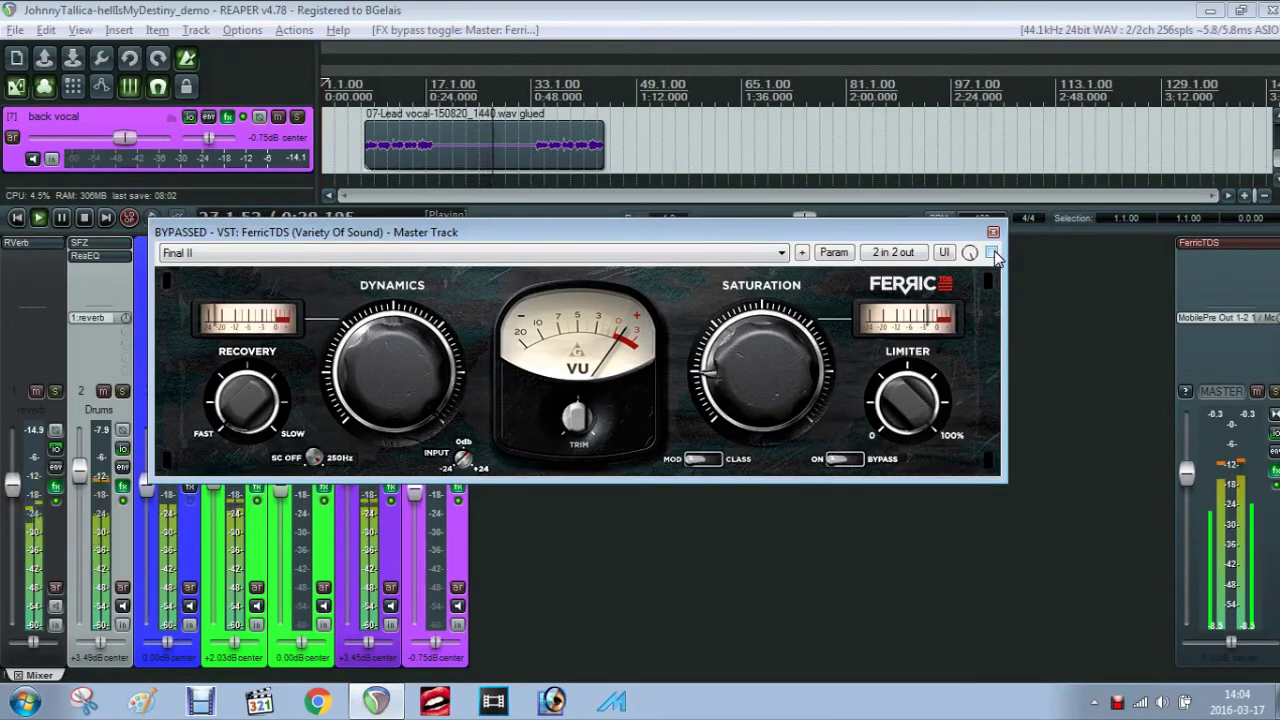
{"action": "left_click", "coordinate": [991, 252]}
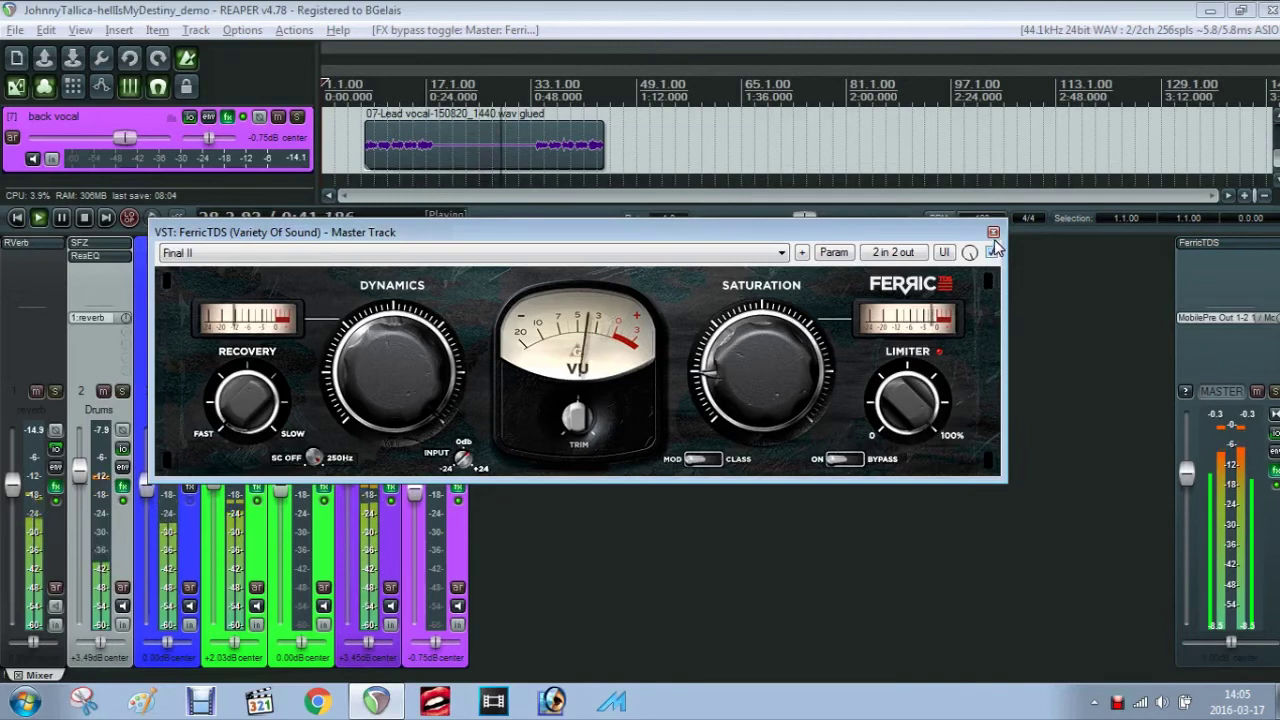
{"action": "left_click", "coordinate": [993, 232]}
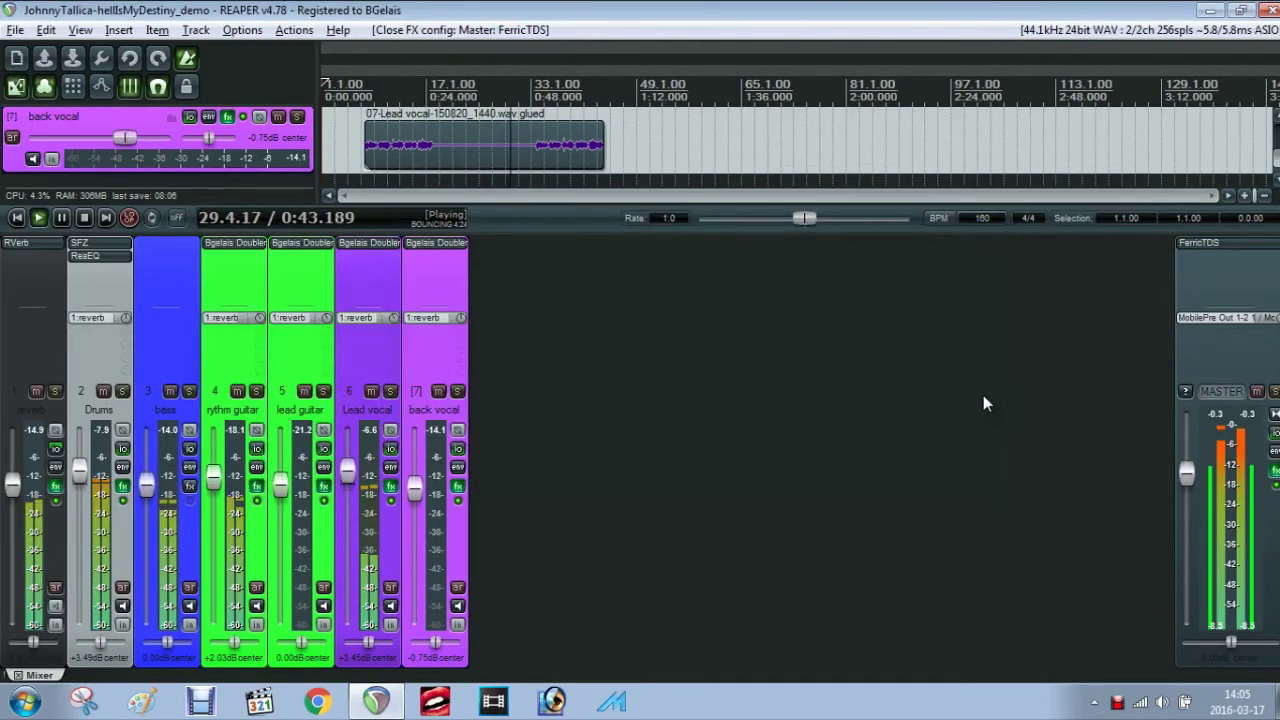
Let the full mix play out, then stop with the transport back at 1.1.00
{"action": "left_click", "coordinate": [15, 31]}
{"action": "left_click", "coordinate": [15, 31]}
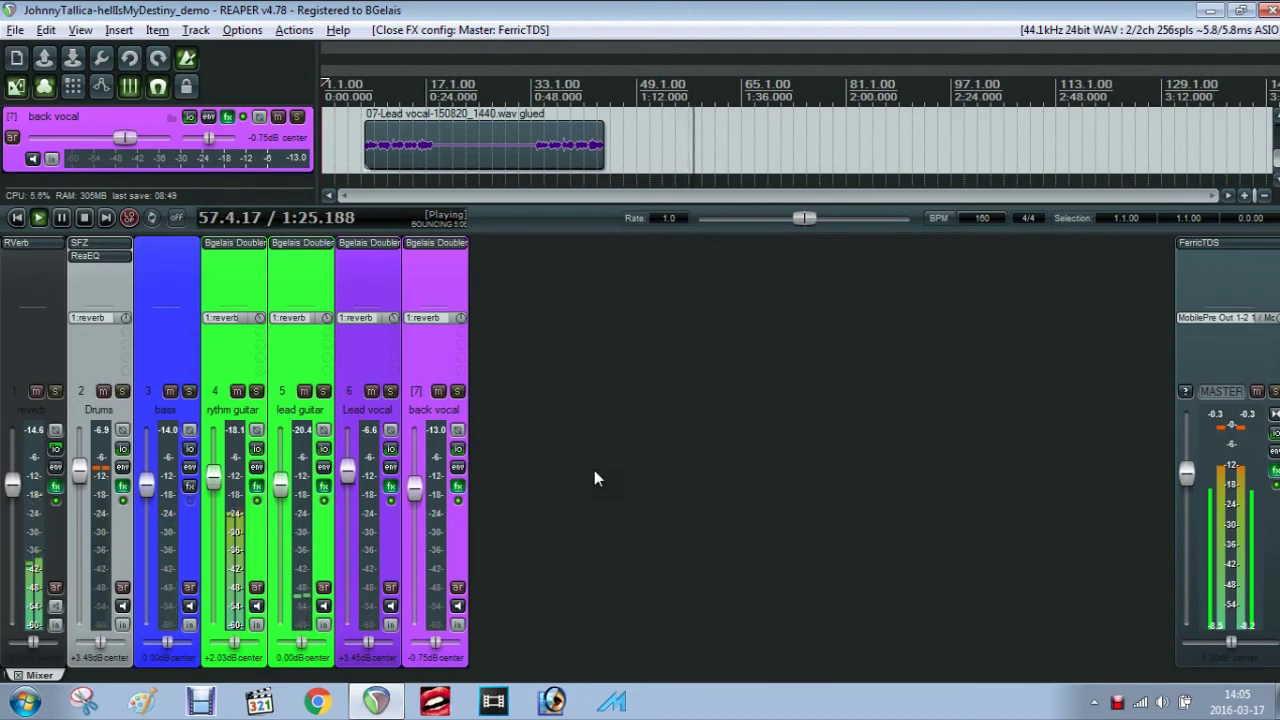
{"action": "key", "text": "space"}
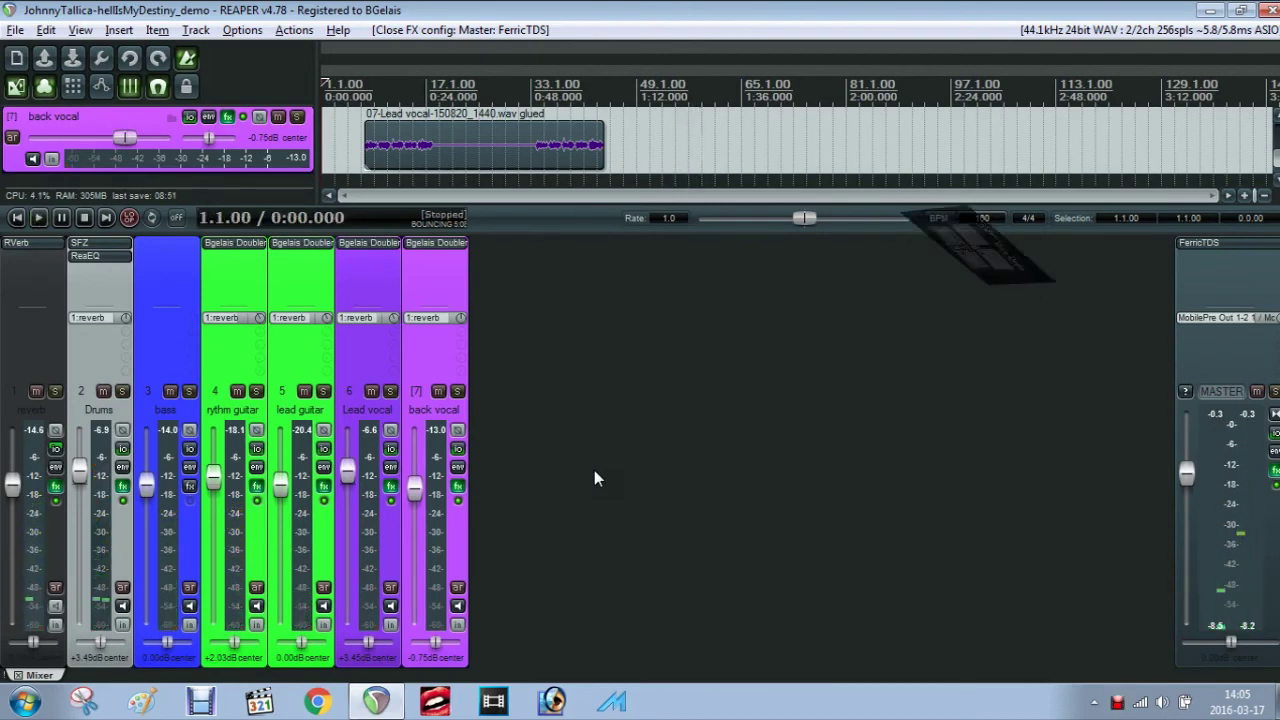